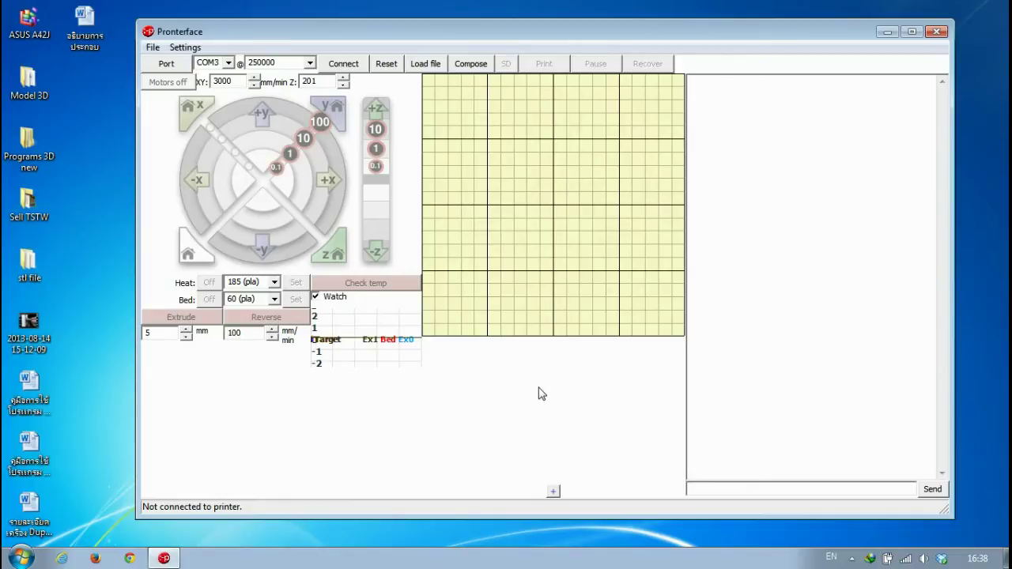
Connect to the printer through port COM3 at 250000 baud and check the connection log.
{"action": "left_click", "coordinate": [540, 388]}
{"action": "left_click", "coordinate": [227, 64]}
{"action": "left_click", "coordinate": [217, 77]}
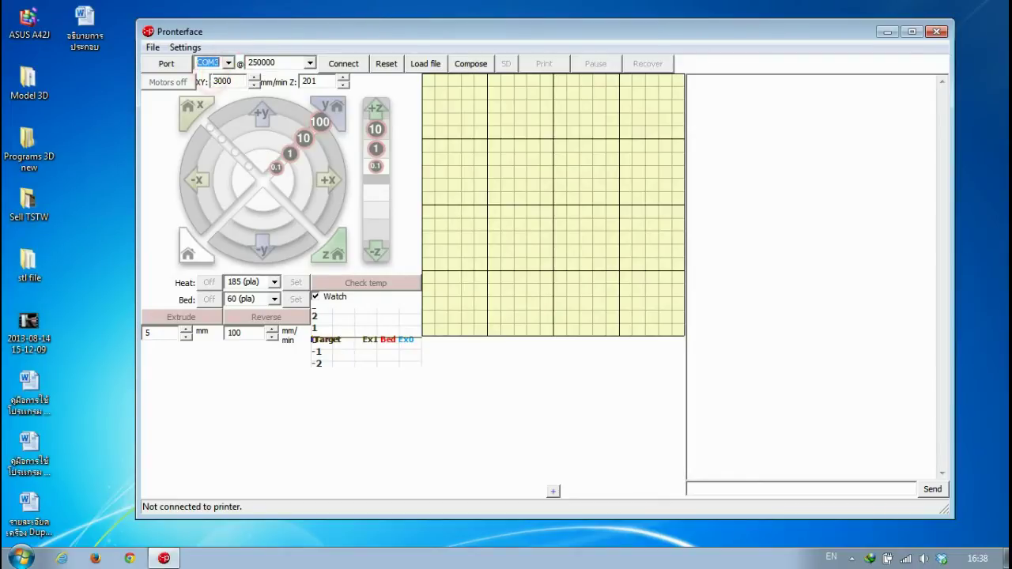
{"action": "left_click", "coordinate": [358, 69]}
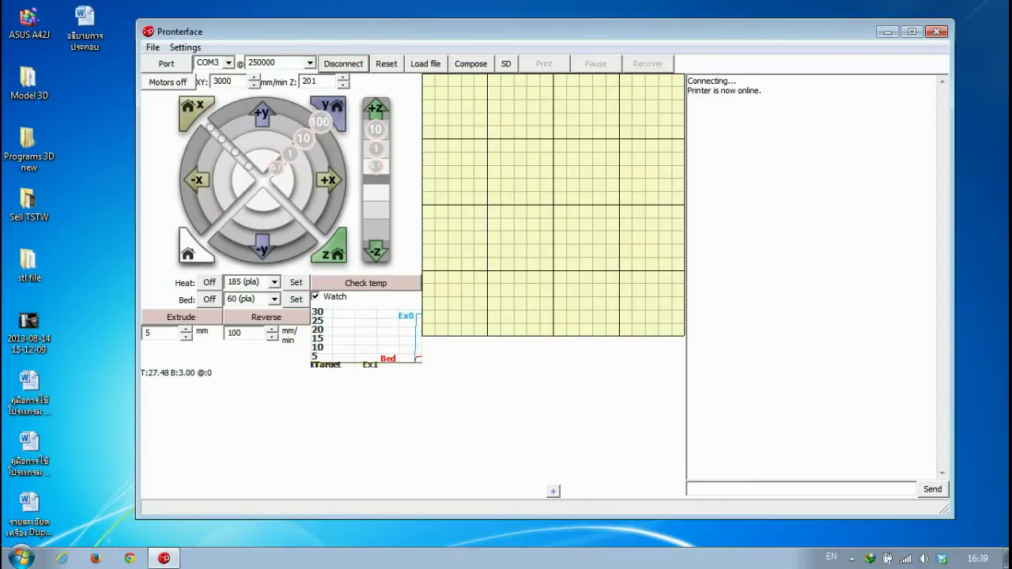
{"action": "left_click_drag", "start_coordinate": [769, 90], "coordinate": [688, 90]}
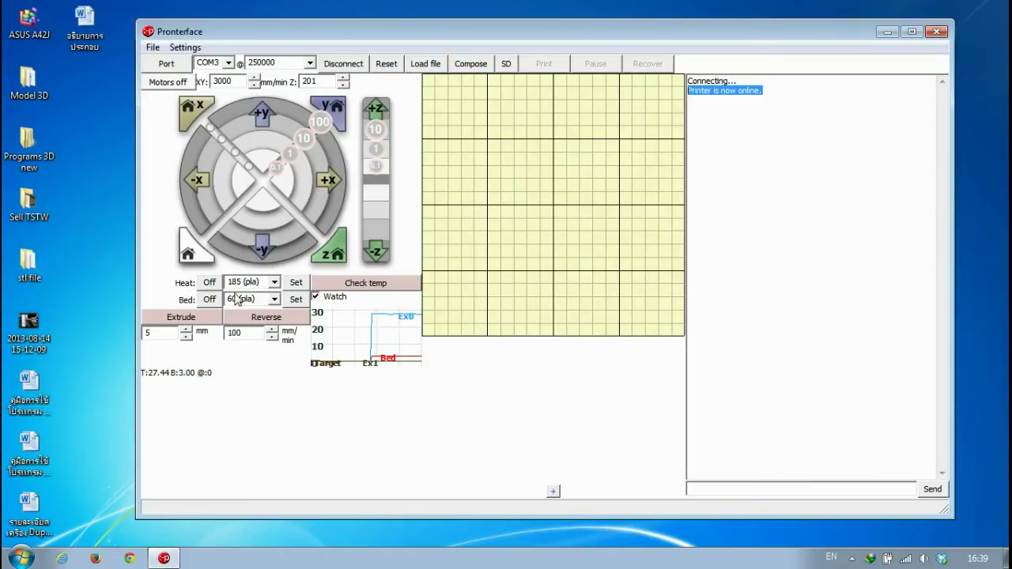
Start heating the hotend to 185 (pla) and switch its heater off again.
{"action": "left_click", "coordinate": [274, 283]}
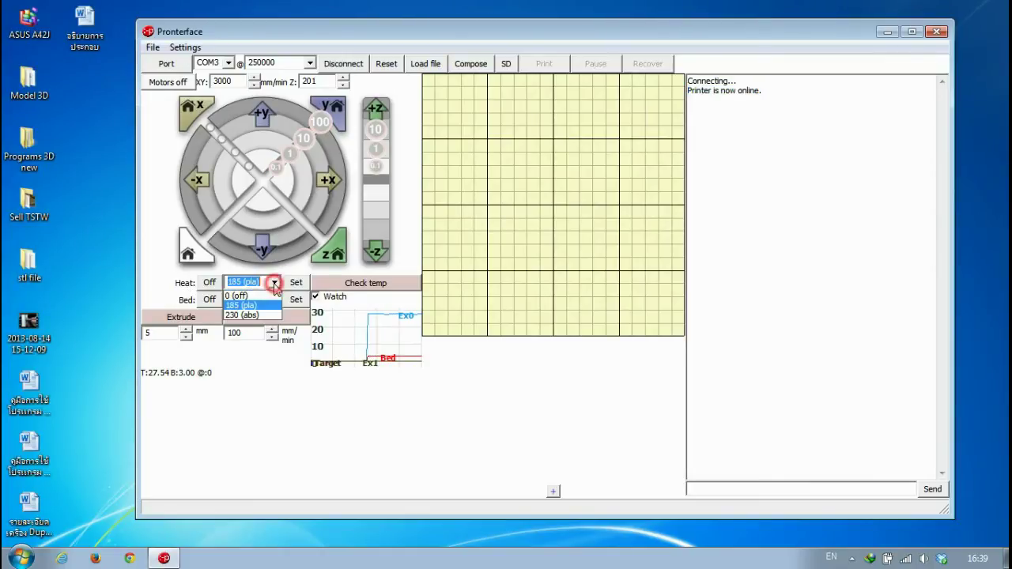
{"action": "left_click", "coordinate": [229, 282]}
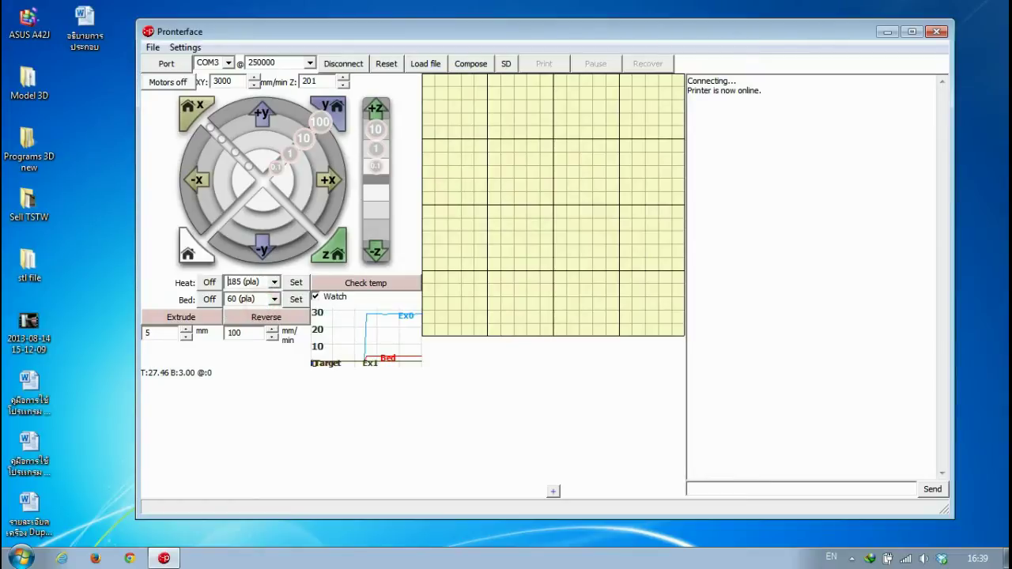
{"action": "left_click", "coordinate": [296, 283]}
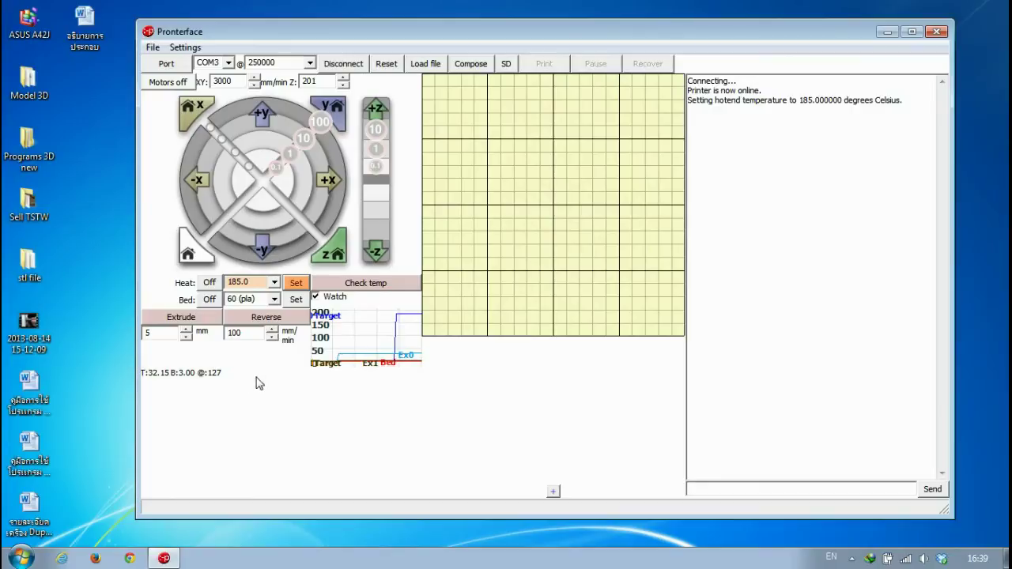
{"action": "left_click", "coordinate": [210, 283]}
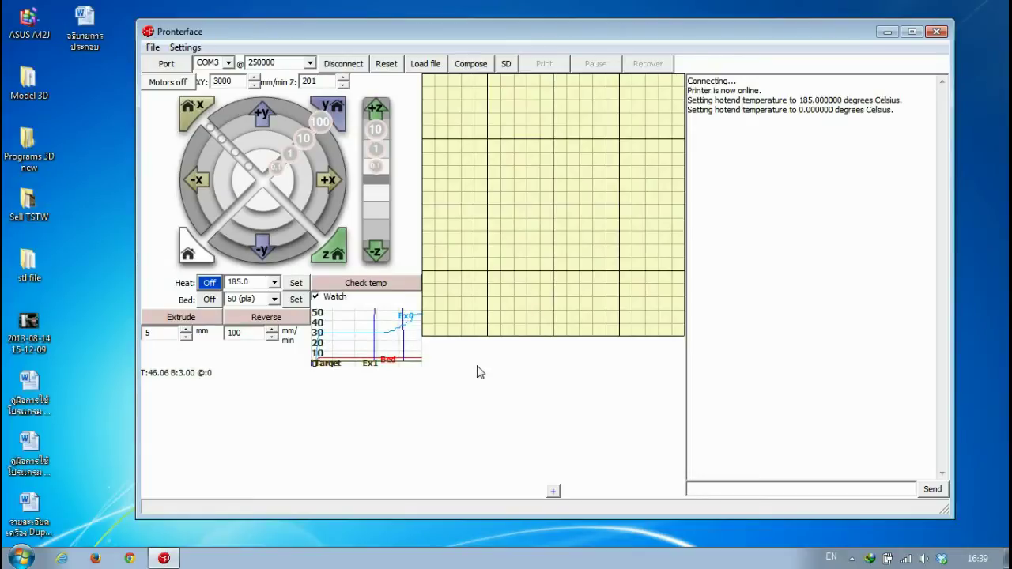
Open the slicing settings in Slic3r and enlarge its window.
{"action": "left_click", "coordinate": [196, 48]}
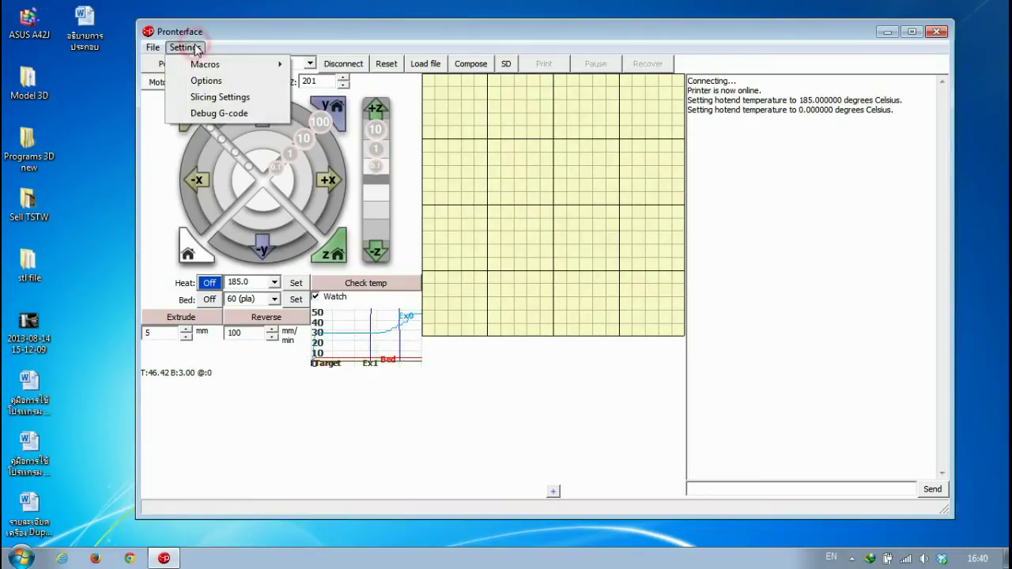
{"action": "left_click", "coordinate": [209, 96]}
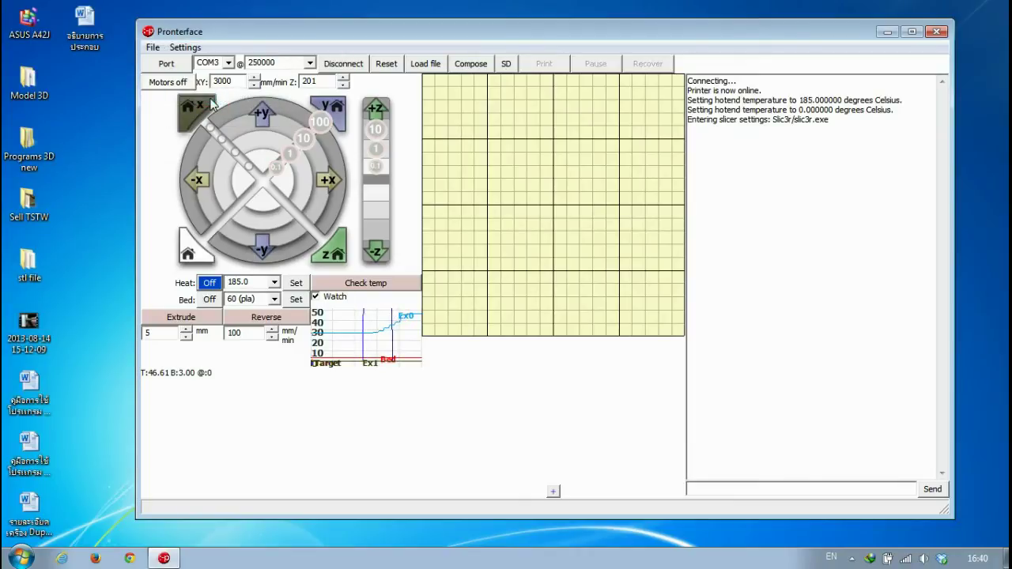
{"action": "left_click_drag", "start_coordinate": [269, 34], "coordinate": [419, 41]}
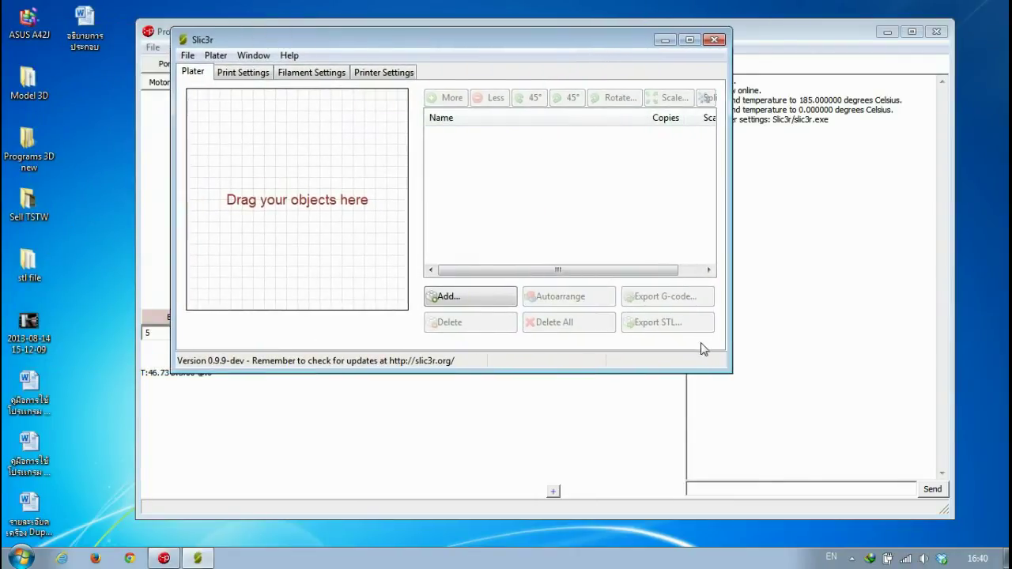
{"action": "left_click_drag", "start_coordinate": [730, 373], "coordinate": [923, 470]}
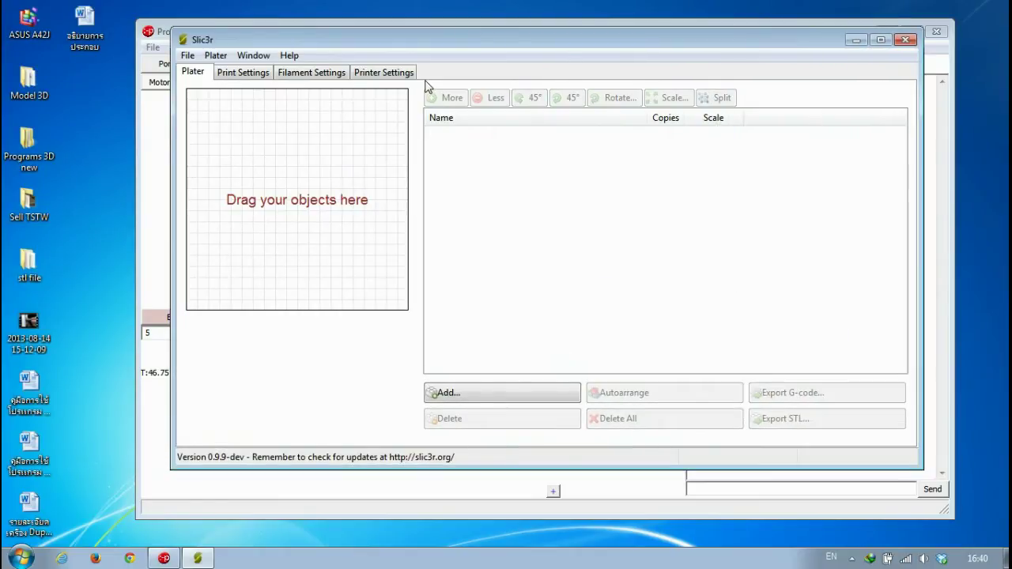
Examine the bed size and print center coordinates in the printer settings.
{"action": "left_click", "coordinate": [386, 72]}
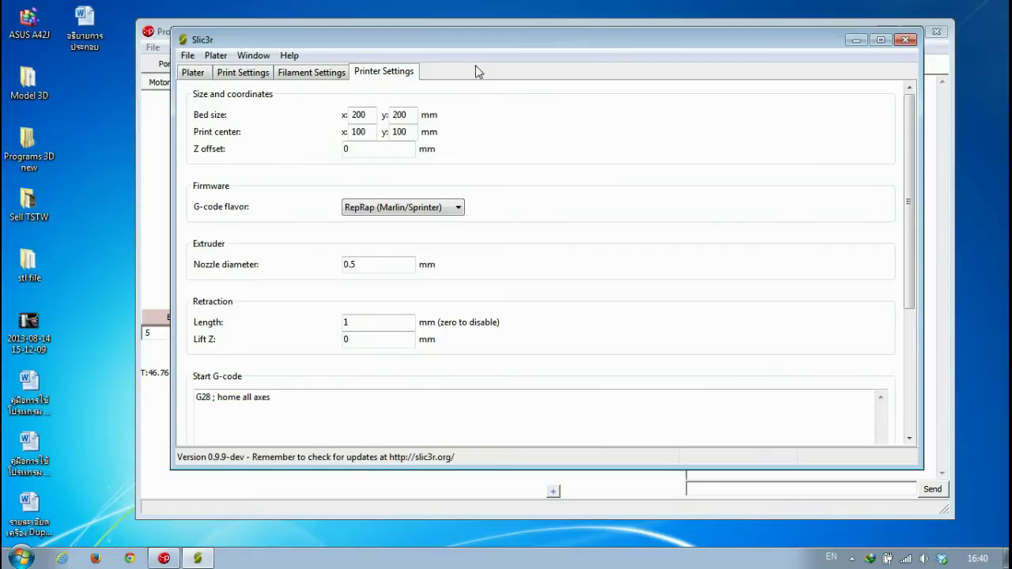
{"action": "left_click", "coordinate": [366, 114]}
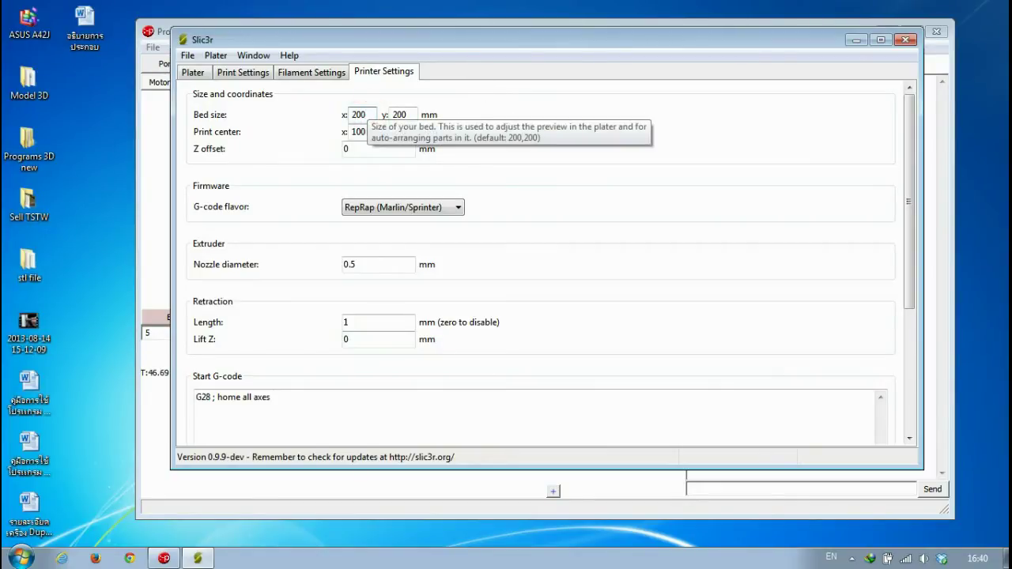
{"action": "left_click", "coordinate": [407, 115]}
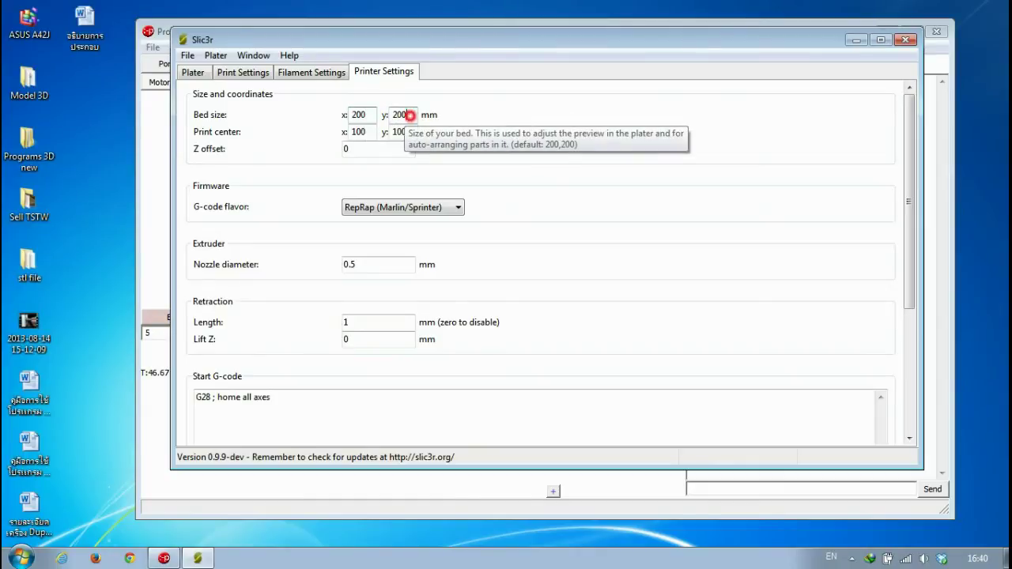
{"action": "left_click", "coordinate": [364, 131]}
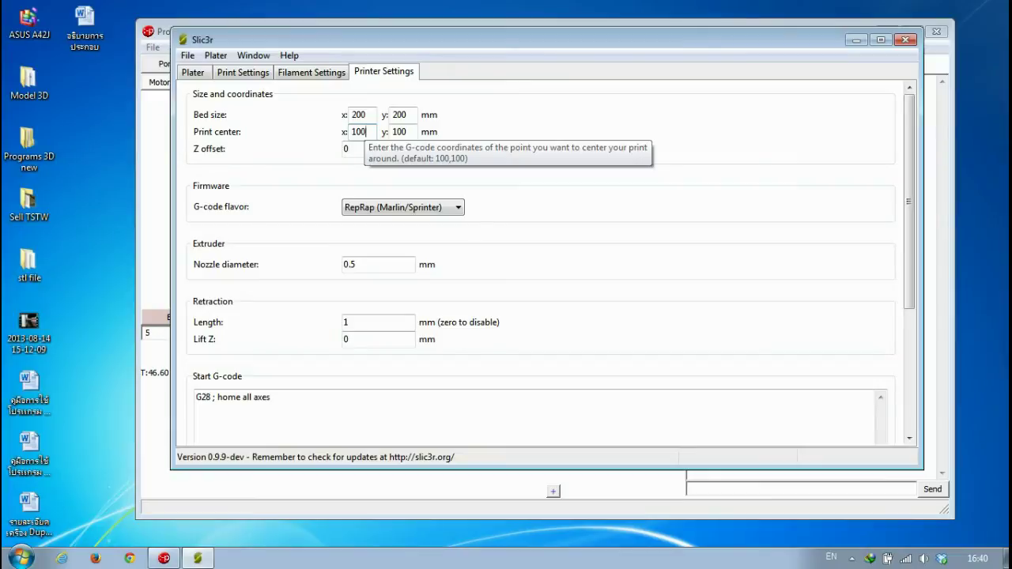
{"action": "left_click", "coordinate": [362, 131]}
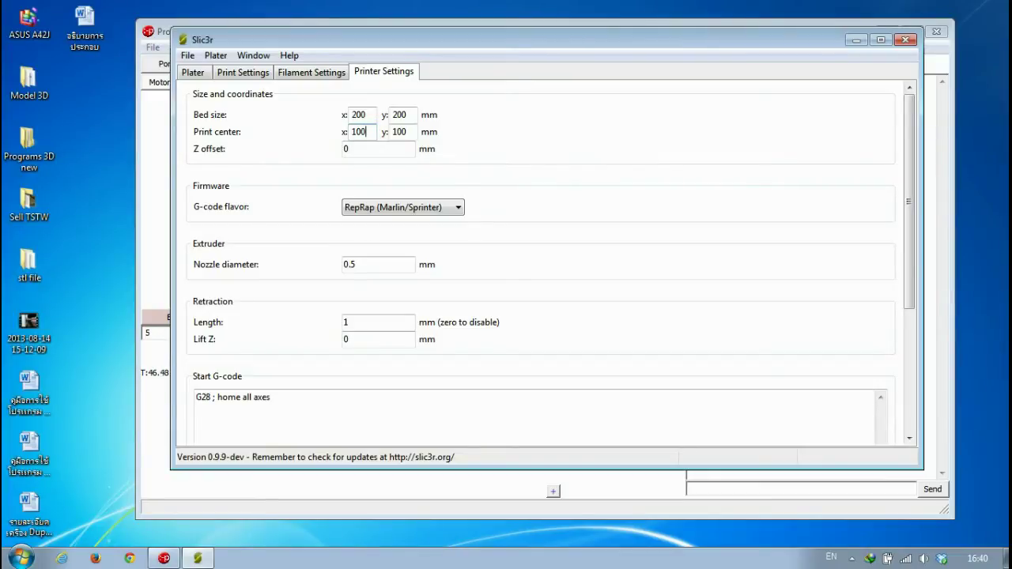
{"action": "left_click", "coordinate": [405, 132]}
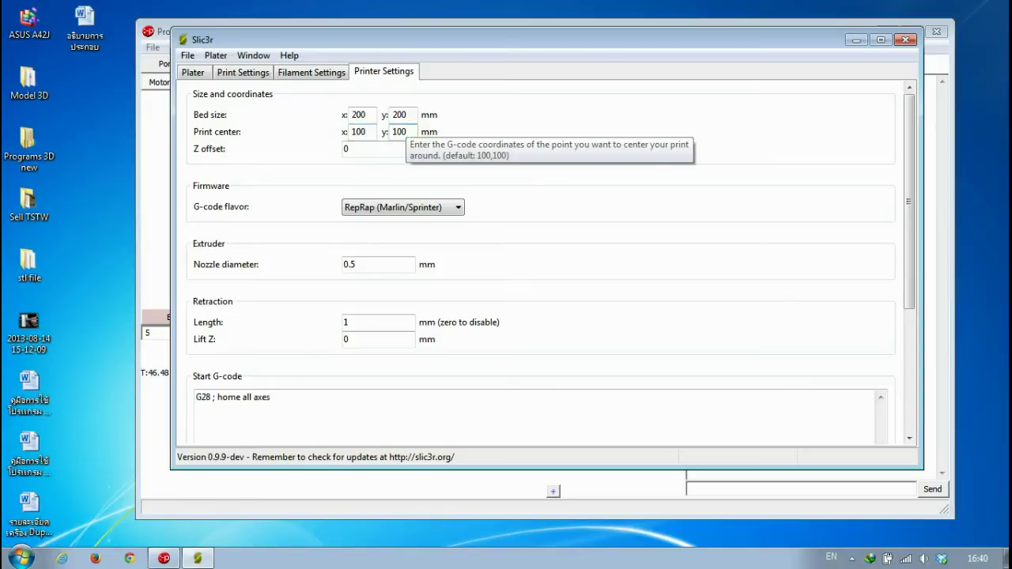
Examine the filament diameter and extrusion multiplier in the filament settings.
{"action": "left_click", "coordinate": [324, 73]}
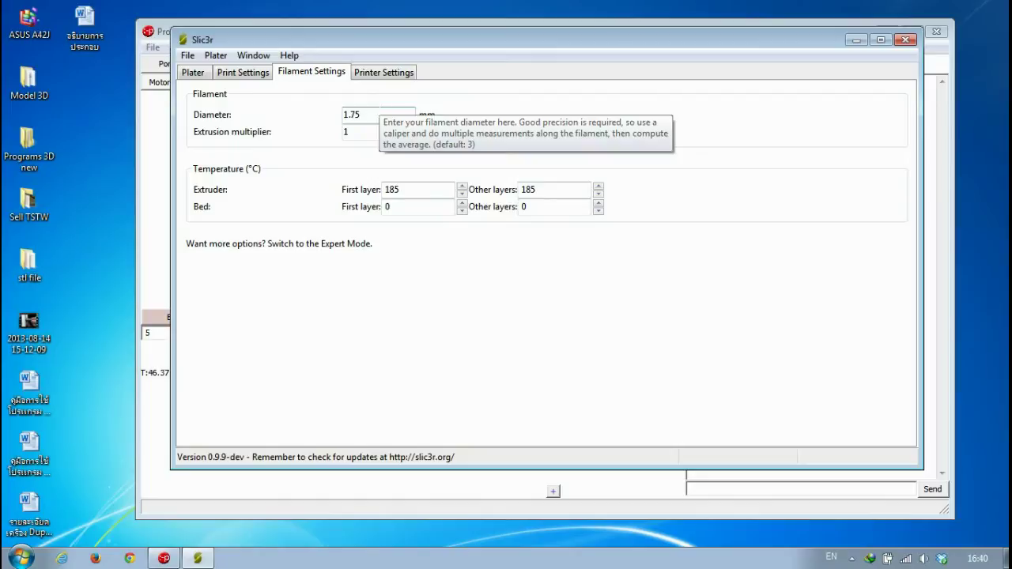
{"action": "left_click", "coordinate": [367, 115]}
{"action": "left_click", "coordinate": [370, 132]}
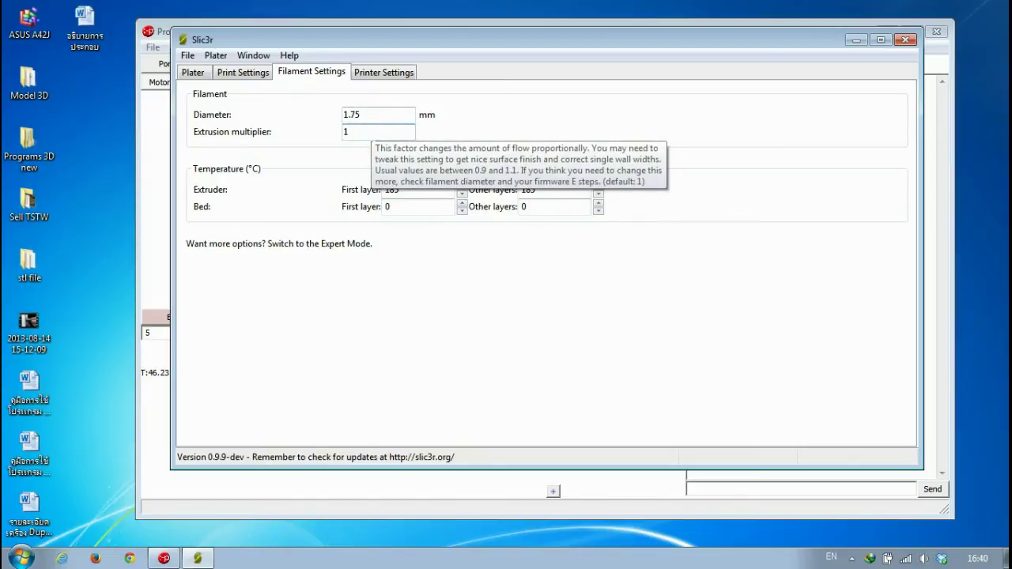
{"action": "left_click", "coordinate": [364, 134]}
{"action": "left_click", "coordinate": [366, 134]}
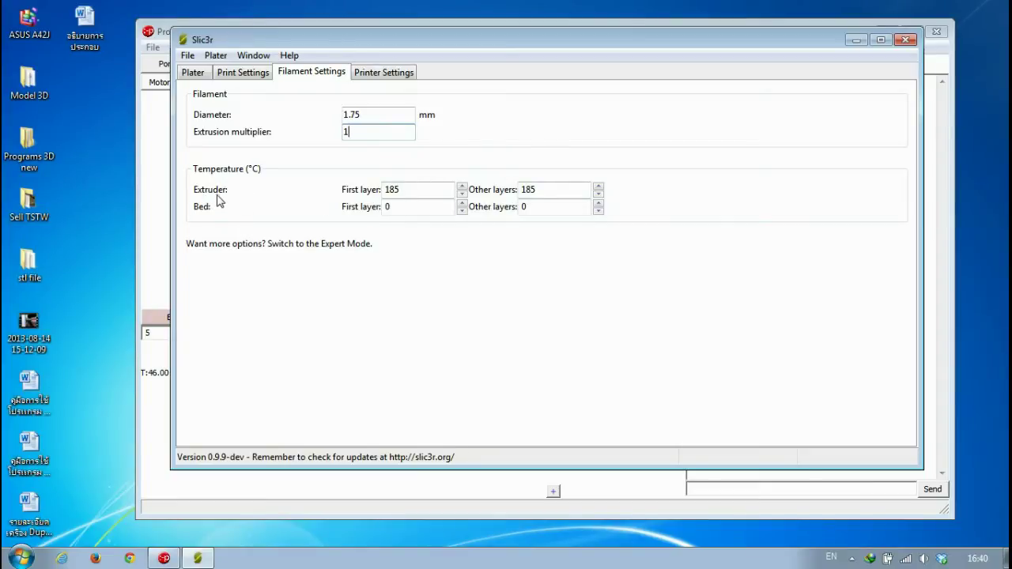
Review the extruder temperatures for the first and other layers, and the bed temperature for the first layer.
{"action": "left_click", "coordinate": [391, 189]}
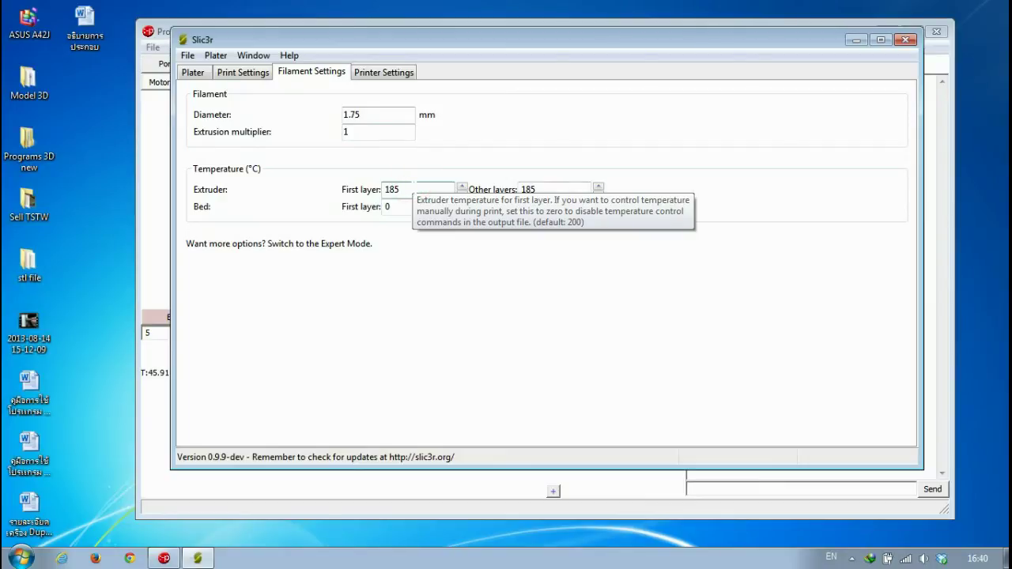
{"action": "left_click", "coordinate": [412, 189]}
{"action": "left_click", "coordinate": [571, 190]}
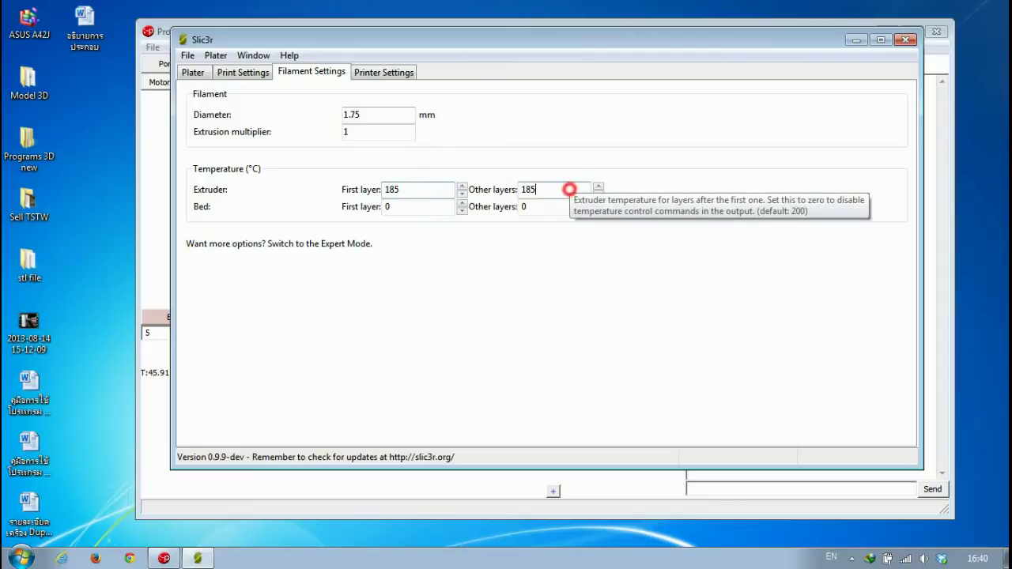
{"action": "left_click", "coordinate": [571, 188]}
{"action": "left_click", "coordinate": [572, 188]}
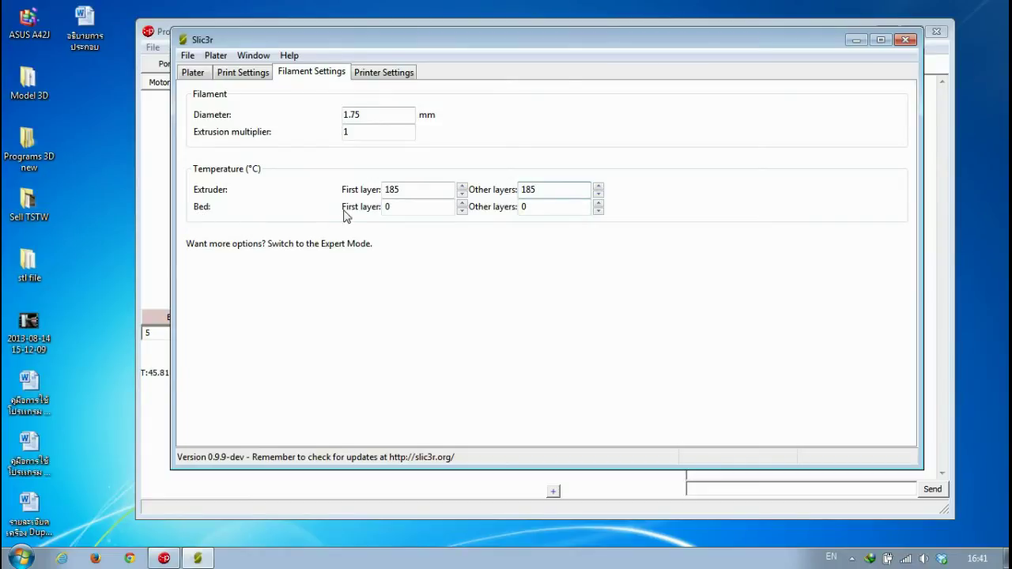
{"action": "left_click", "coordinate": [413, 205]}
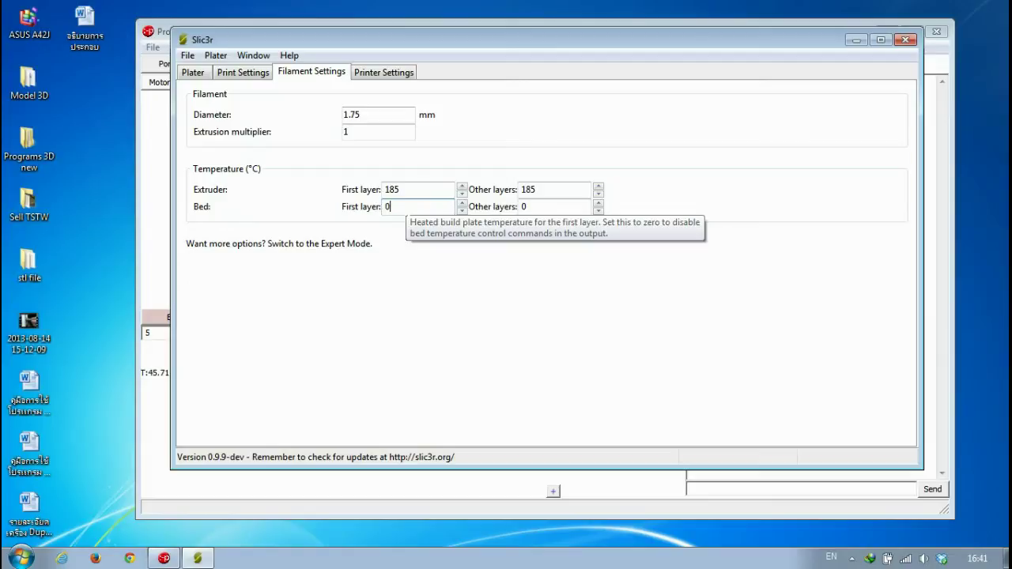
{"action": "left_click", "coordinate": [386, 206]}
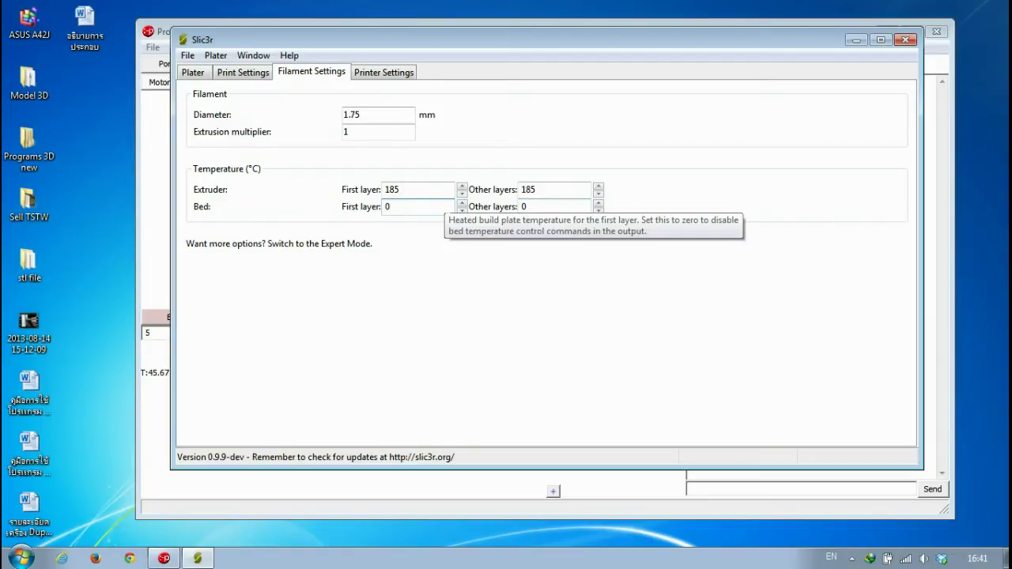
{"action": "left_click", "coordinate": [386, 207]}
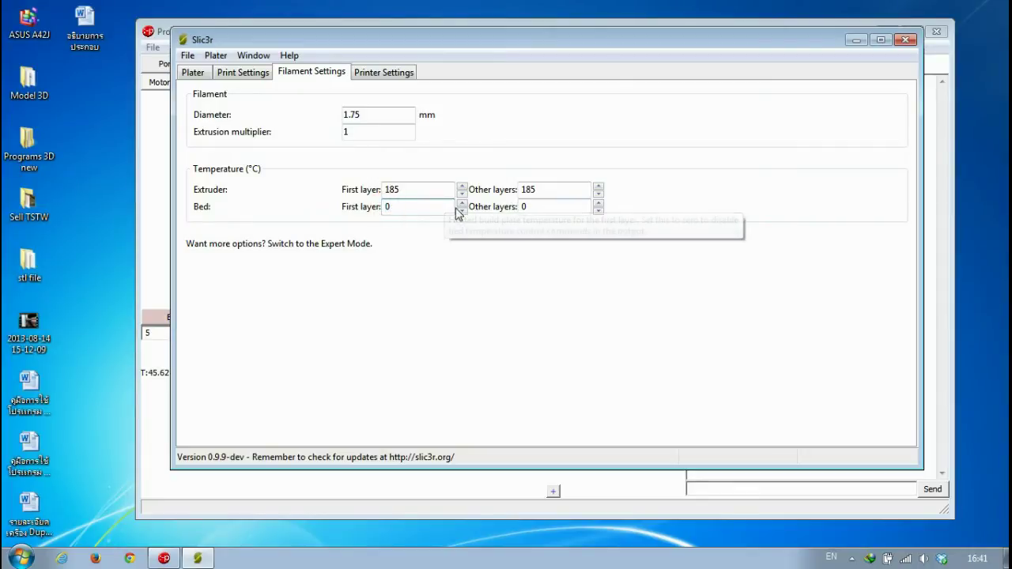
{"action": "left_click", "coordinate": [421, 208]}
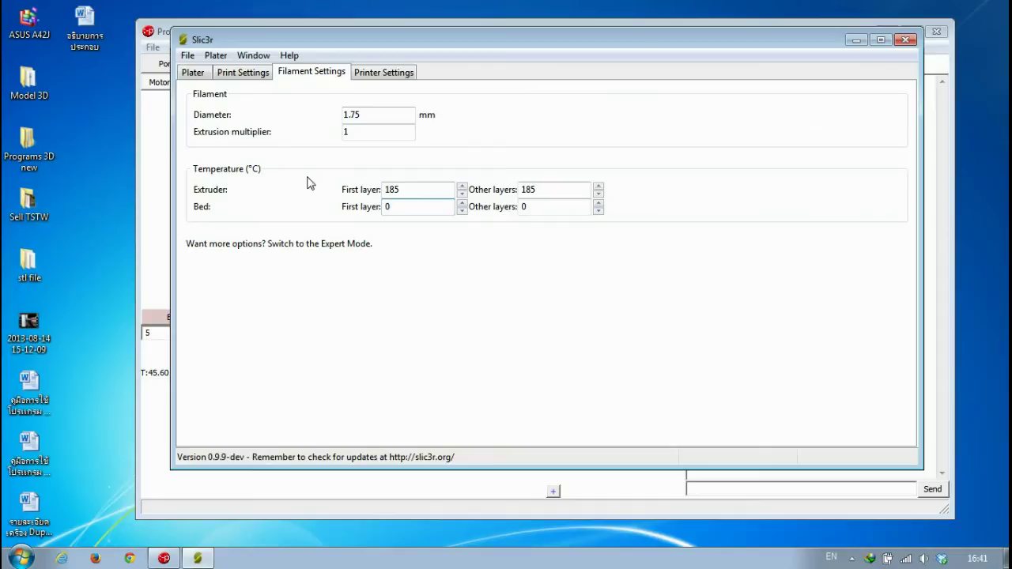
Examine the layer height, minimum perimeters and top and bottom solid layers in the print settings.
{"action": "left_click", "coordinate": [237, 75]}
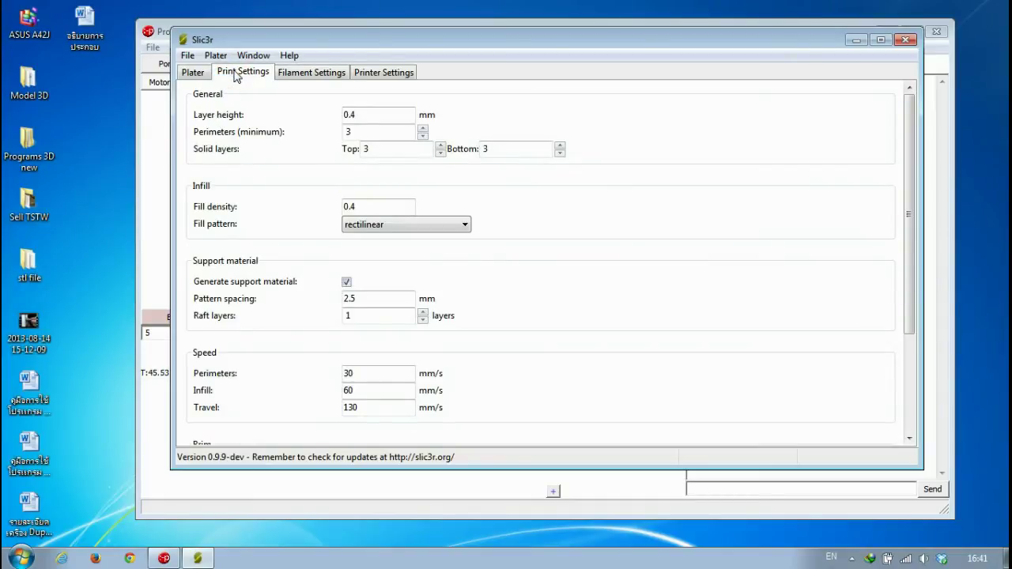
{"action": "left_click", "coordinate": [396, 116]}
{"action": "left_click", "coordinate": [387, 133]}
{"action": "left_click", "coordinate": [400, 149]}
{"action": "left_click", "coordinate": [522, 153]}
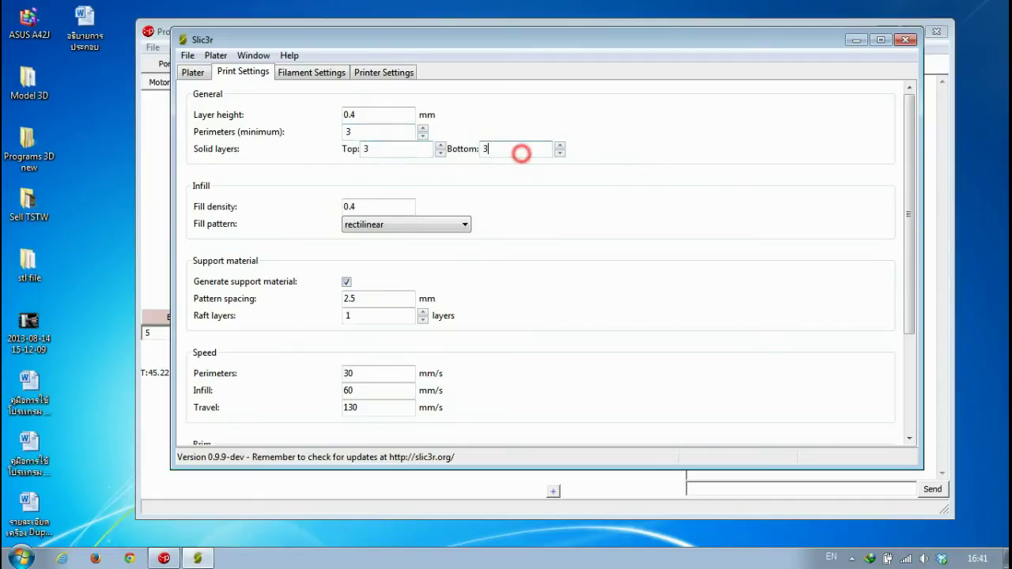
{"action": "left_click", "coordinate": [403, 151]}
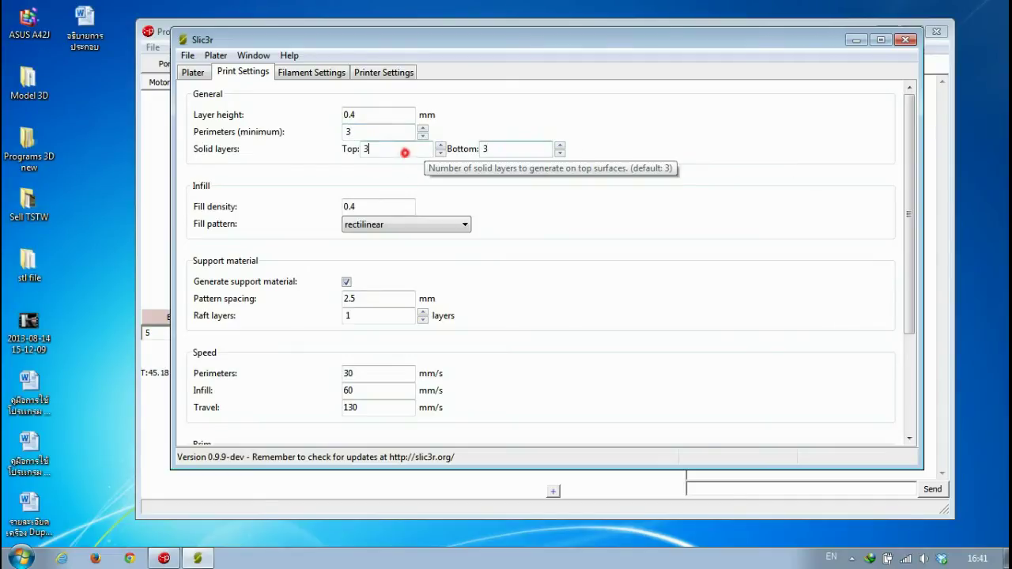
Check the infill's fill density and set the fill pattern to honeycomb.
{"action": "left_click", "coordinate": [395, 204]}
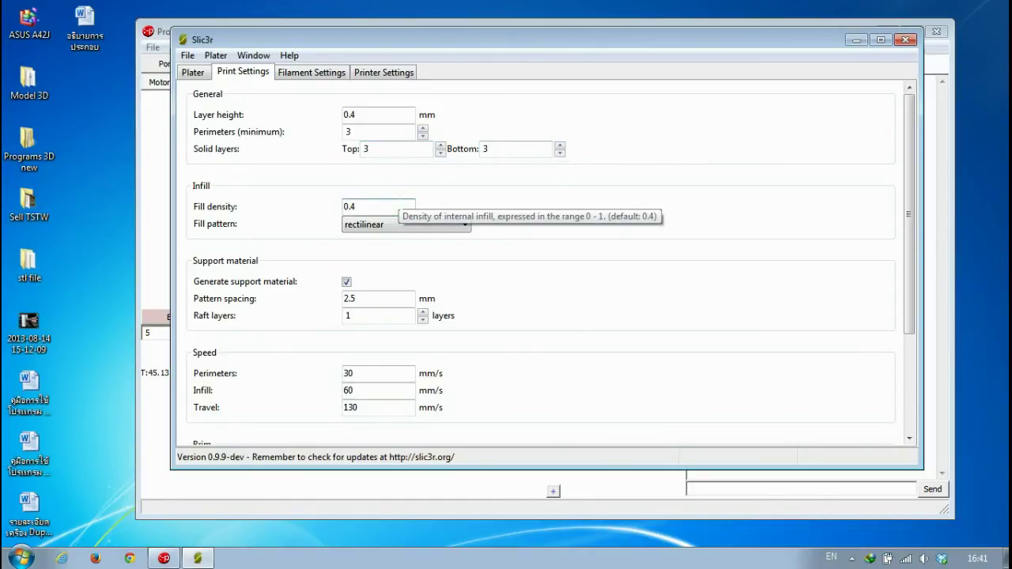
{"action": "key", "text": "shift+Home"}
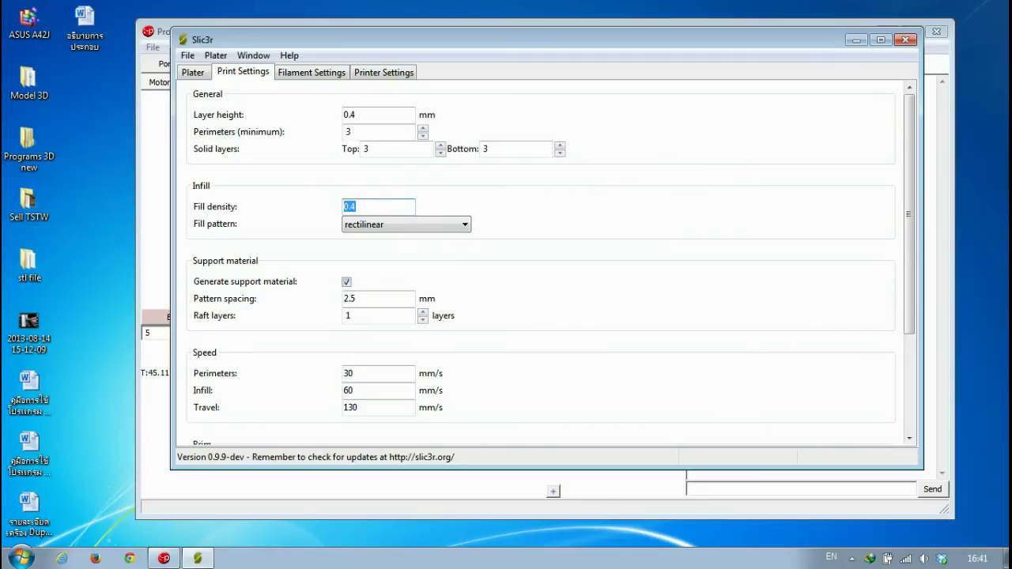
{"action": "left_click", "coordinate": [378, 207]}
{"action": "left_click", "coordinate": [379, 206]}
{"action": "left_click", "coordinate": [381, 207]}
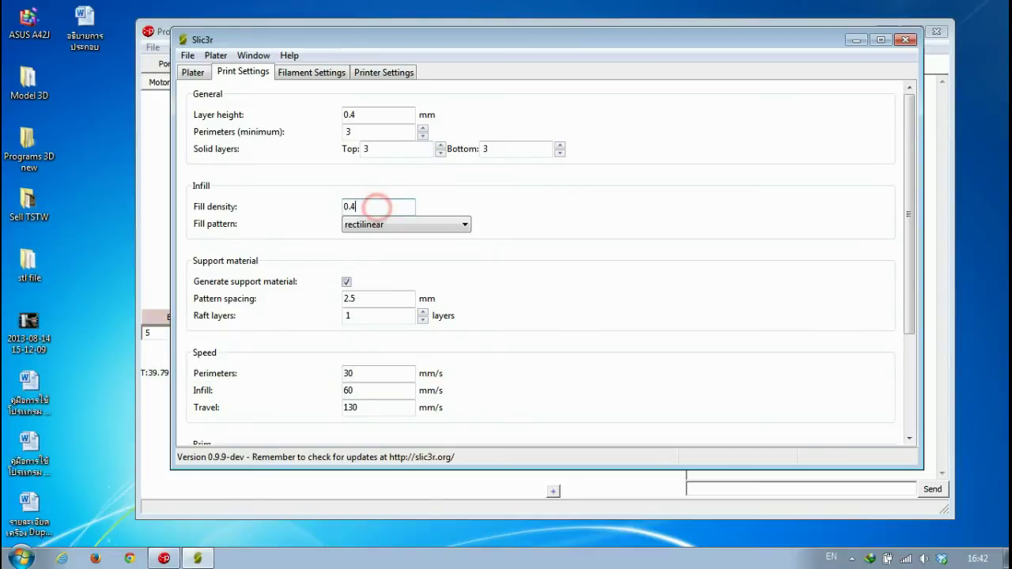
{"action": "left_click", "coordinate": [465, 225]}
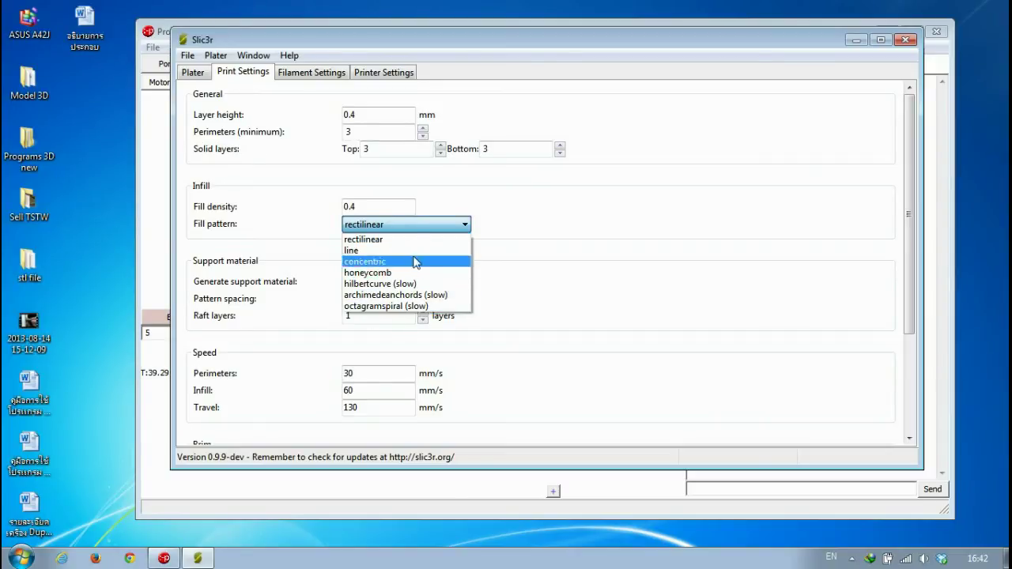
{"action": "left_click", "coordinate": [401, 273]}
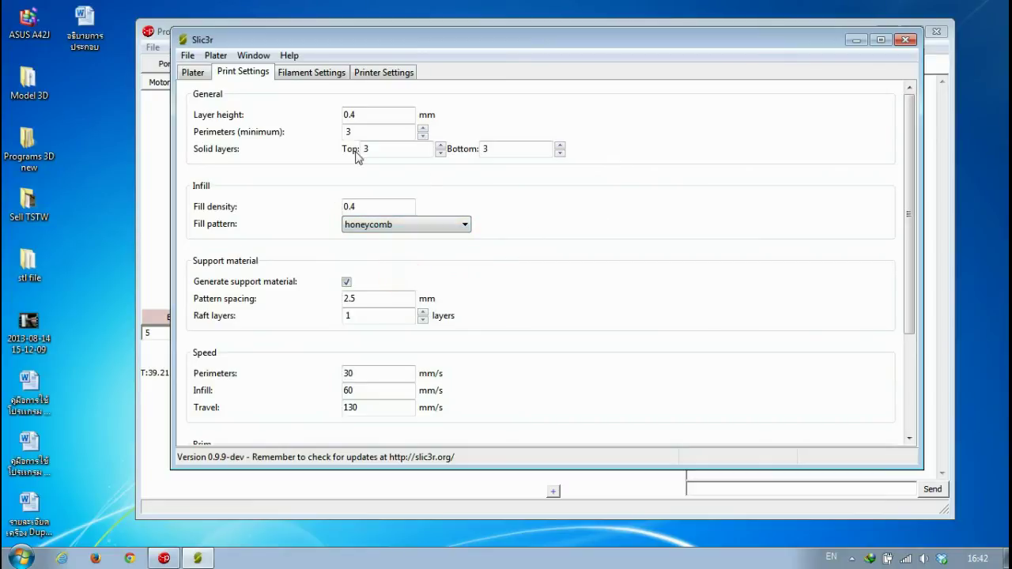
Set the infill's fill pattern to line and check the option for generating support material.
{"action": "left_click", "coordinate": [455, 223]}
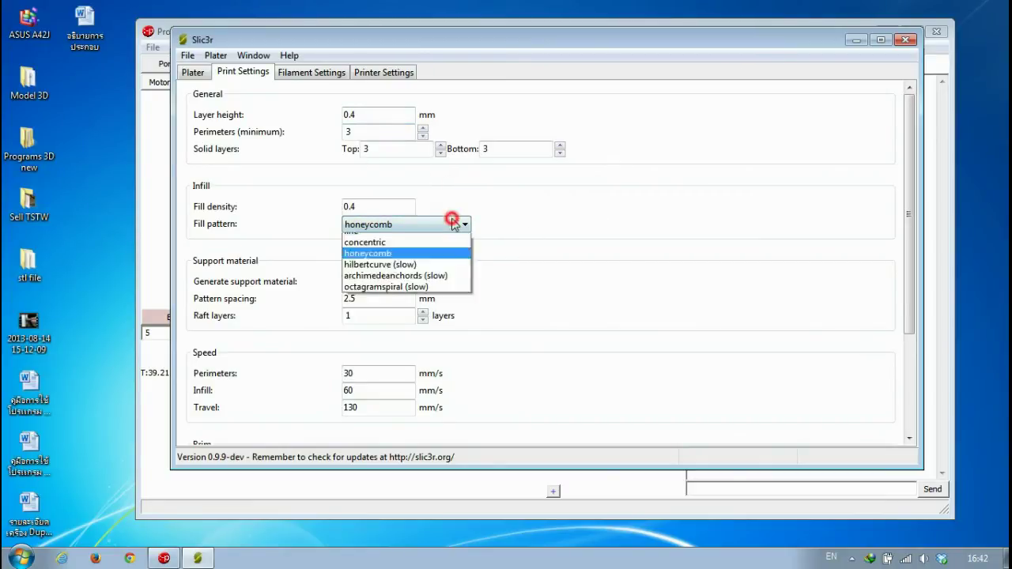
{"action": "left_click", "coordinate": [362, 252]}
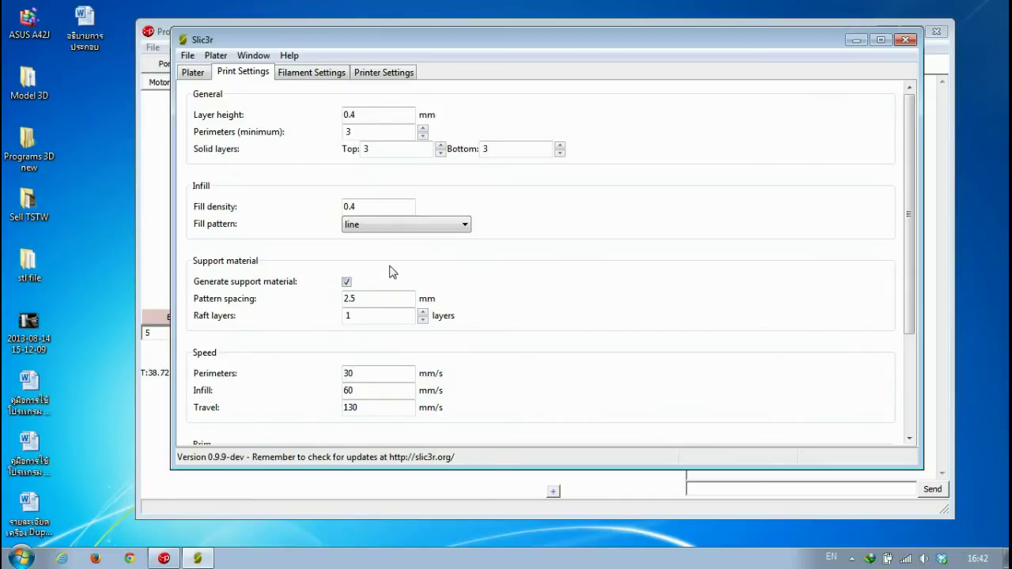
{"action": "left_click", "coordinate": [347, 282]}
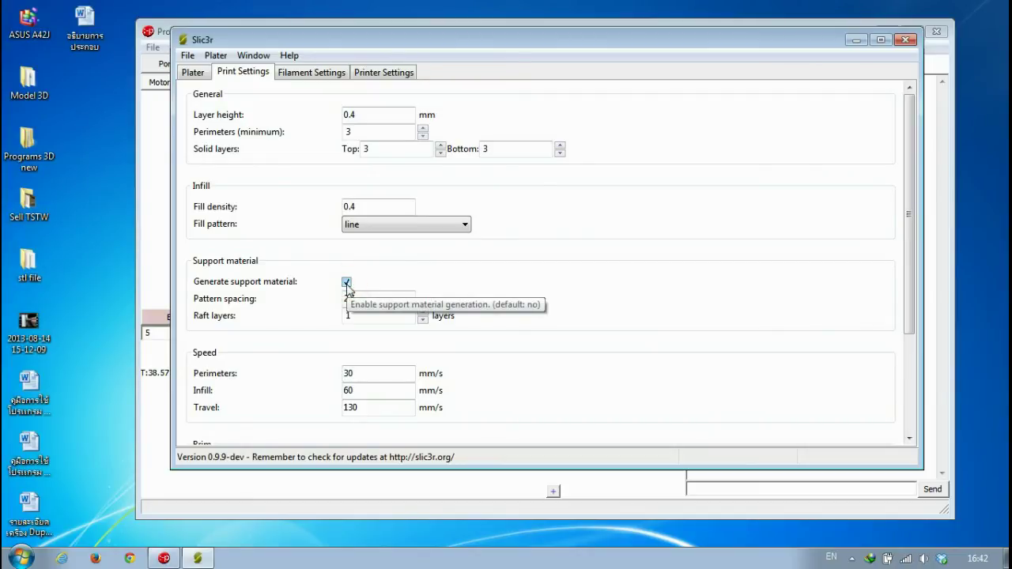
{"action": "left_click", "coordinate": [395, 283]}
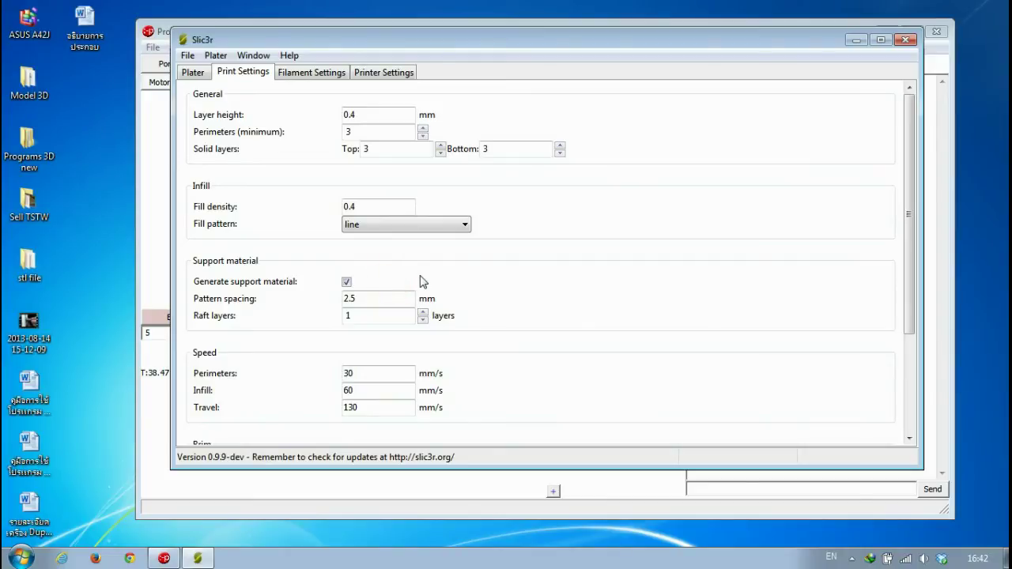
{"action": "left_click", "coordinate": [418, 275]}
{"action": "left_click", "coordinate": [435, 277]}
{"action": "left_click", "coordinate": [496, 288]}
{"action": "left_click", "coordinate": [495, 288]}
{"action": "left_click", "coordinate": [496, 288]}
{"action": "left_click", "coordinate": [495, 288]}
Examine the perimeter speed in the print settings.
{"action": "left_click_drag", "start_coordinate": [910, 245], "coordinate": [911, 348]}
{"action": "left_click", "coordinate": [380, 228]}
{"action": "left_click", "coordinate": [364, 227]}
{"action": "left_click", "coordinate": [361, 226]}
{"action": "left_click", "coordinate": [366, 228]}
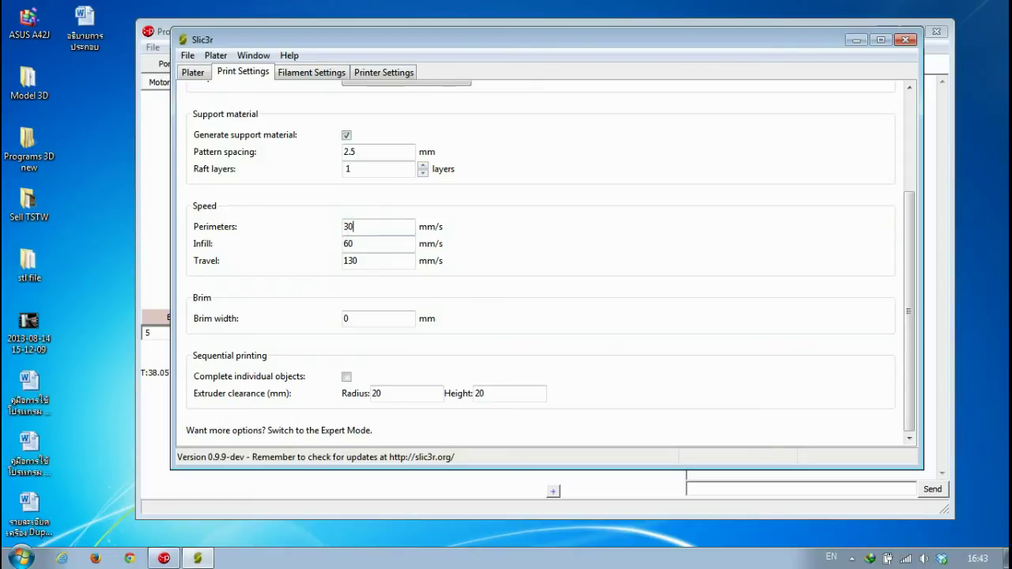
{"action": "left_click", "coordinate": [369, 227]}
{"action": "left_click", "coordinate": [368, 227]}
{"action": "left_click", "coordinate": [370, 227]}
{"action": "left_click", "coordinate": [369, 226]}
{"action": "left_click", "coordinate": [368, 226]}
{"action": "left_click", "coordinate": [368, 228]}
{"action": "left_click", "coordinate": [375, 226]}
{"action": "left_click", "coordinate": [375, 227]}
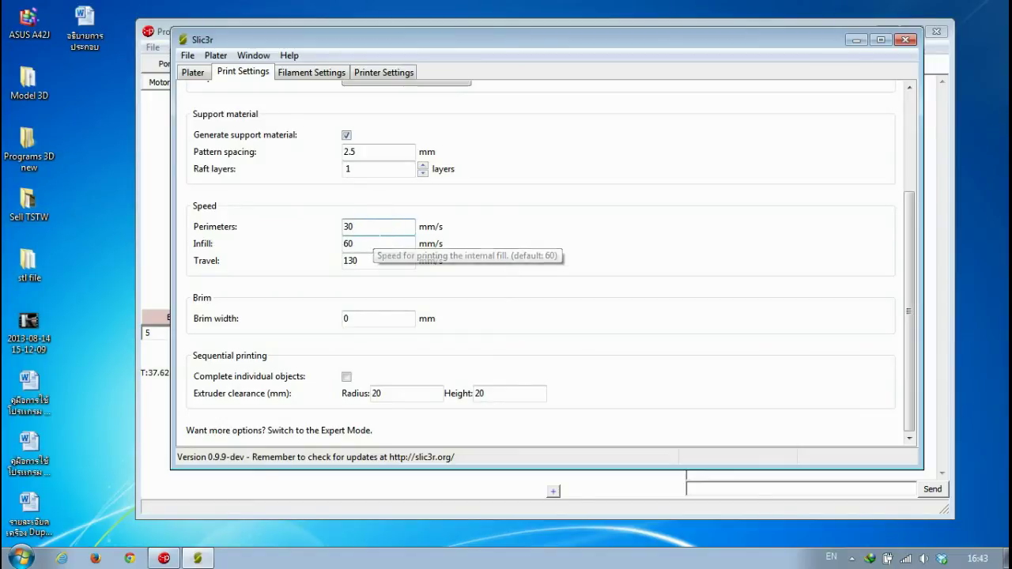
{"action": "left_click", "coordinate": [377, 227]}
Review the infill and travel speeds in the print settings.
{"action": "left_click", "coordinate": [369, 242]}
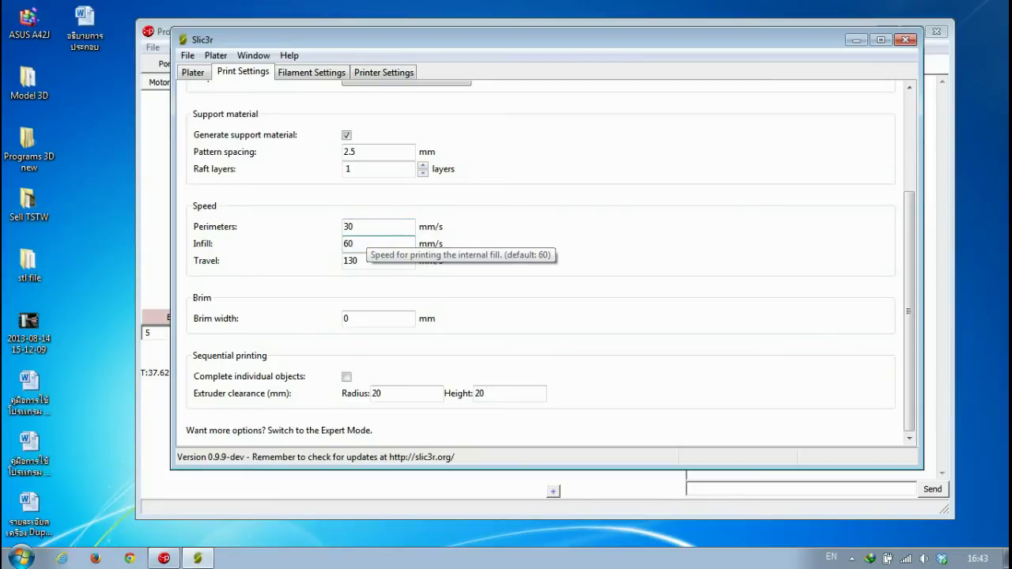
{"action": "left_click", "coordinate": [365, 243]}
{"action": "left_click", "coordinate": [367, 243]}
{"action": "left_click", "coordinate": [382, 260]}
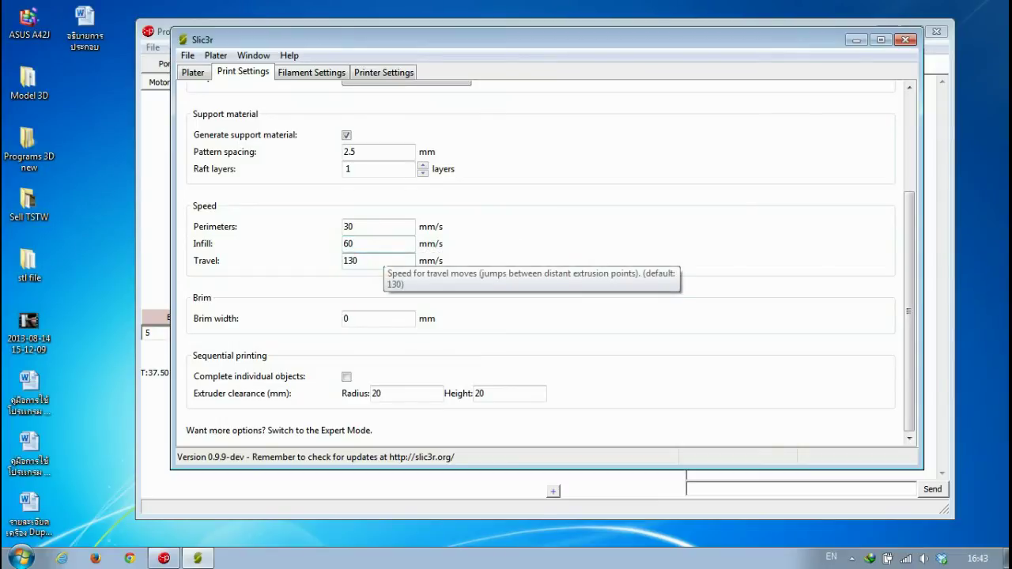
{"action": "left_click", "coordinate": [380, 261]}
{"action": "left_click", "coordinate": [910, 234]}
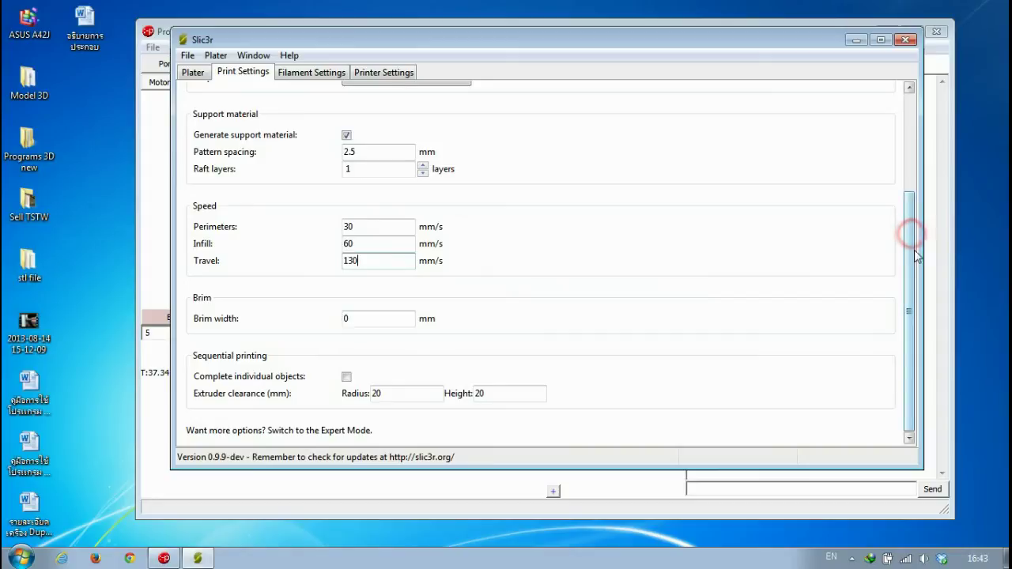
{"action": "left_click", "coordinate": [907, 258]}
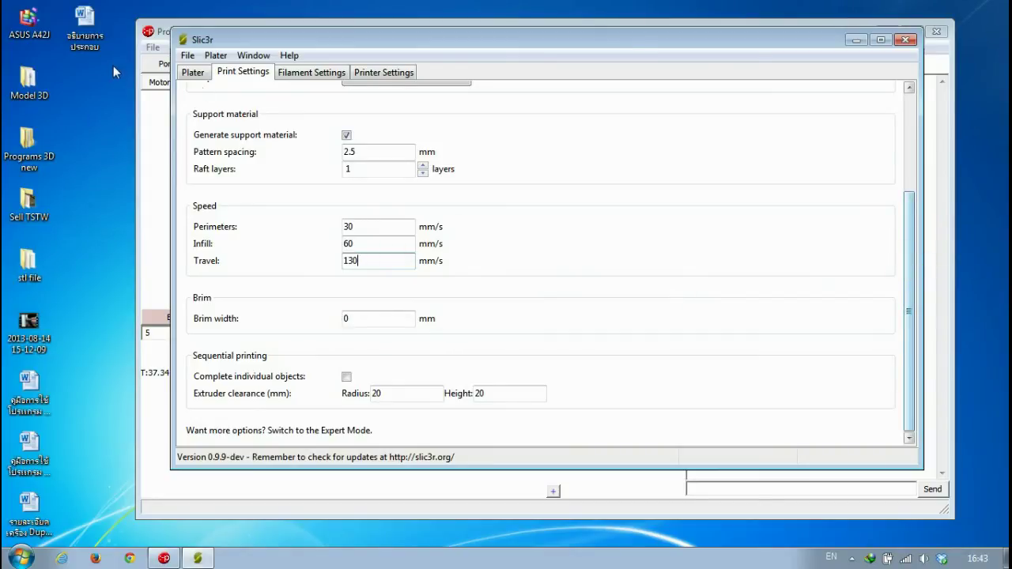
Load the model F2.stl from the stl file folder onto Slic3r's plater.
{"action": "left_click", "coordinate": [166, 69]}
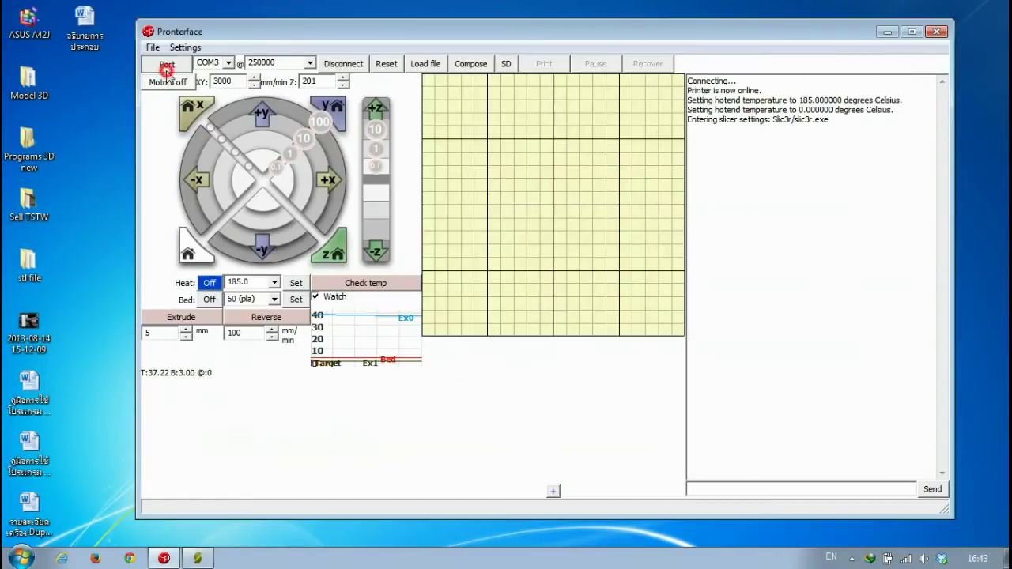
{"action": "left_click", "coordinate": [196, 559]}
{"action": "left_click", "coordinate": [202, 73]}
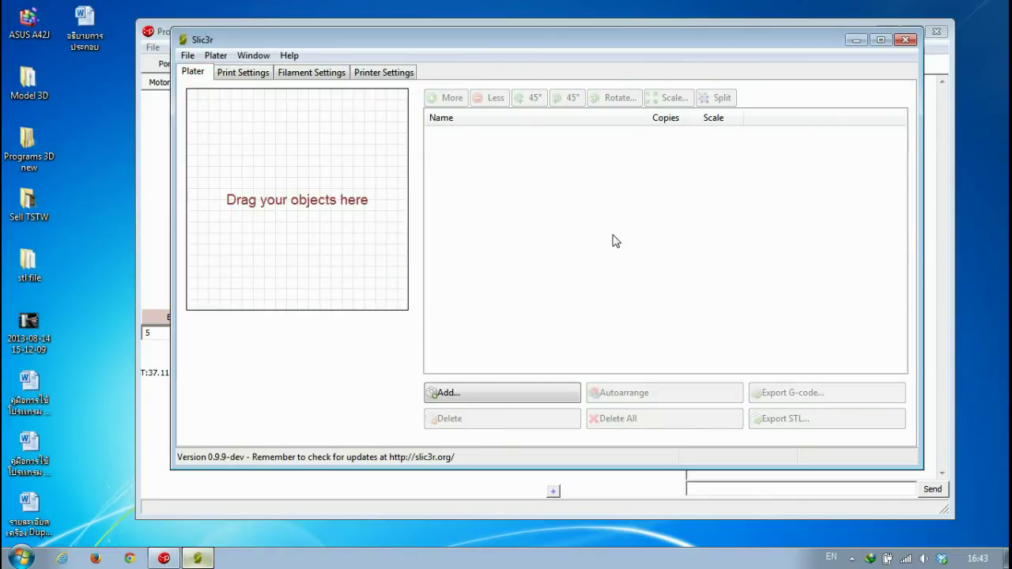
{"action": "left_click", "coordinate": [535, 400]}
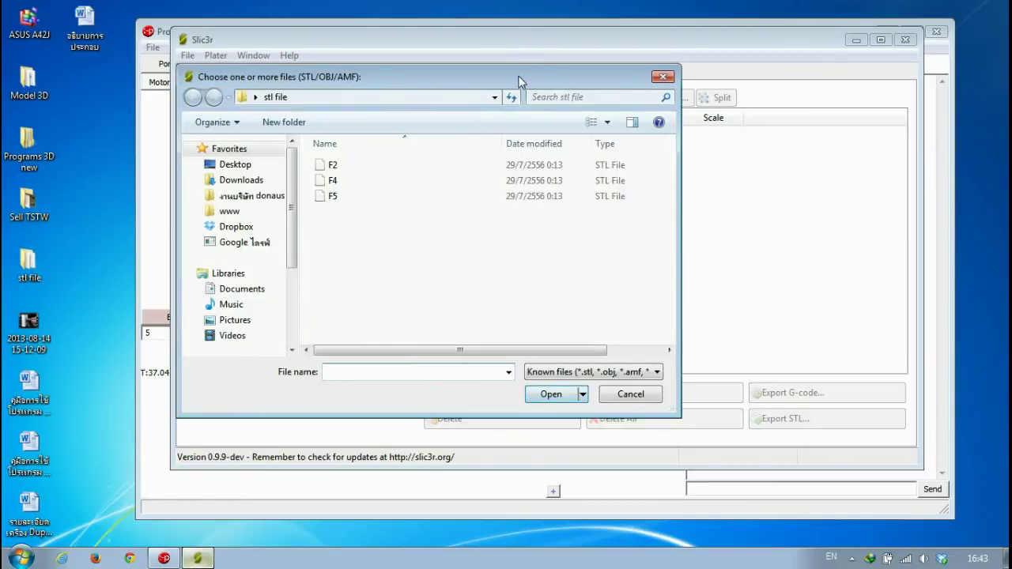
{"action": "left_click_drag", "start_coordinate": [520, 81], "coordinate": [614, 32]}
{"action": "key", "text": "Escape"}
{"action": "left_click", "coordinate": [464, 391]}
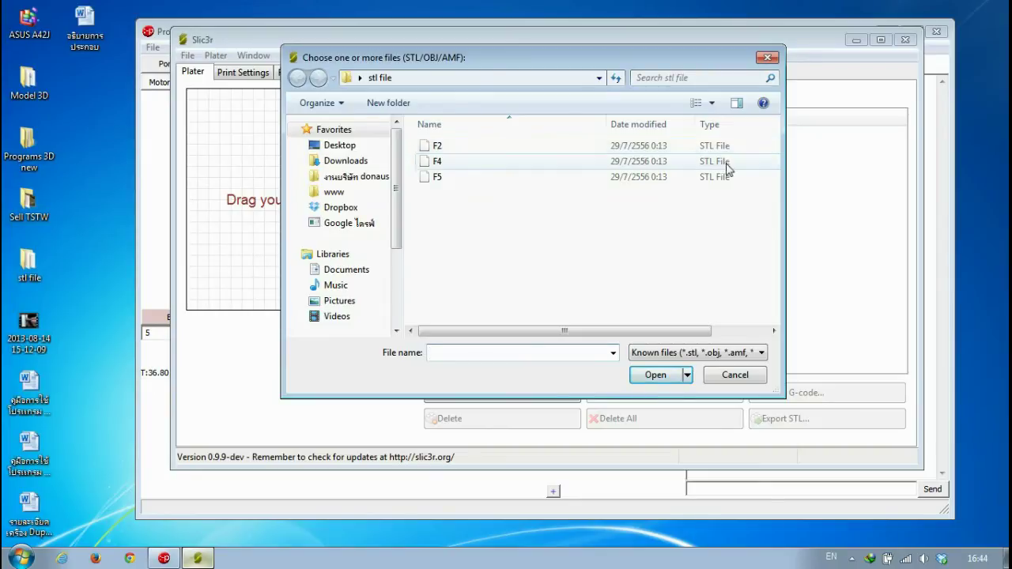
{"action": "double_click", "coordinate": [448, 147]}
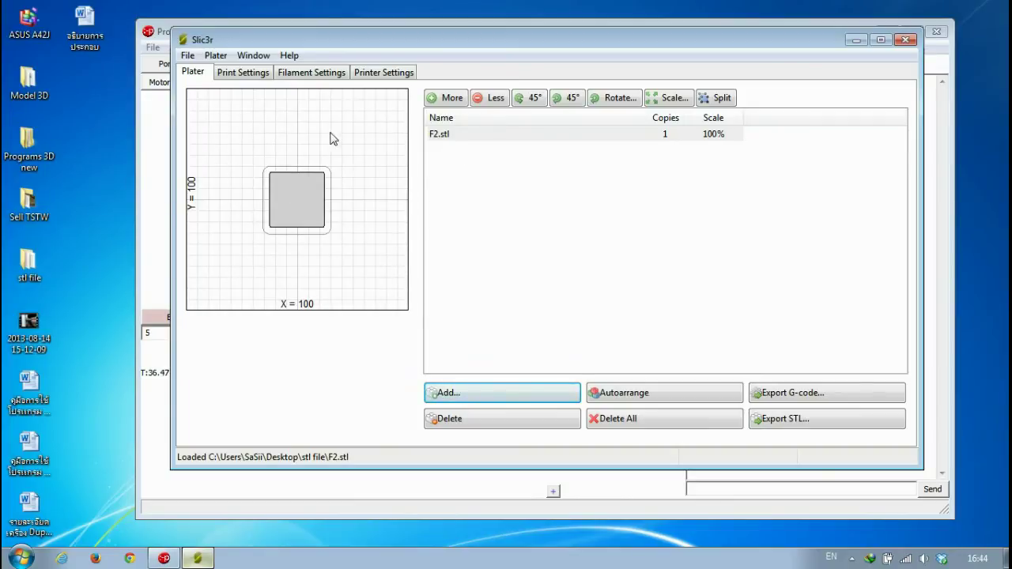
Increase F2.stl to three copies and spread them apart on the print bed.
{"action": "left_click", "coordinate": [452, 101]}
{"action": "left_click", "coordinate": [452, 101]}
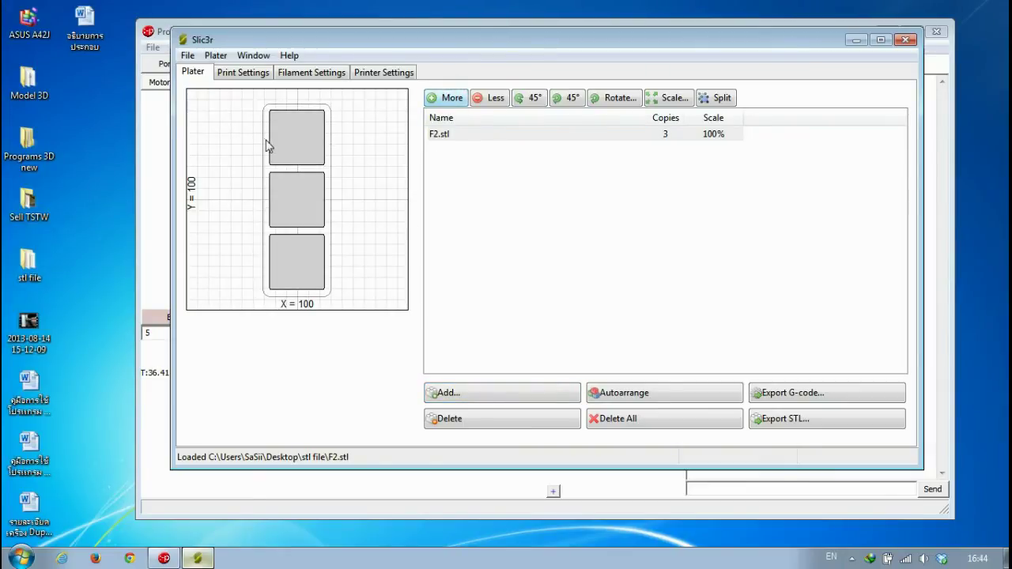
{"action": "left_click", "coordinate": [293, 192]}
{"action": "left_click", "coordinate": [260, 140]}
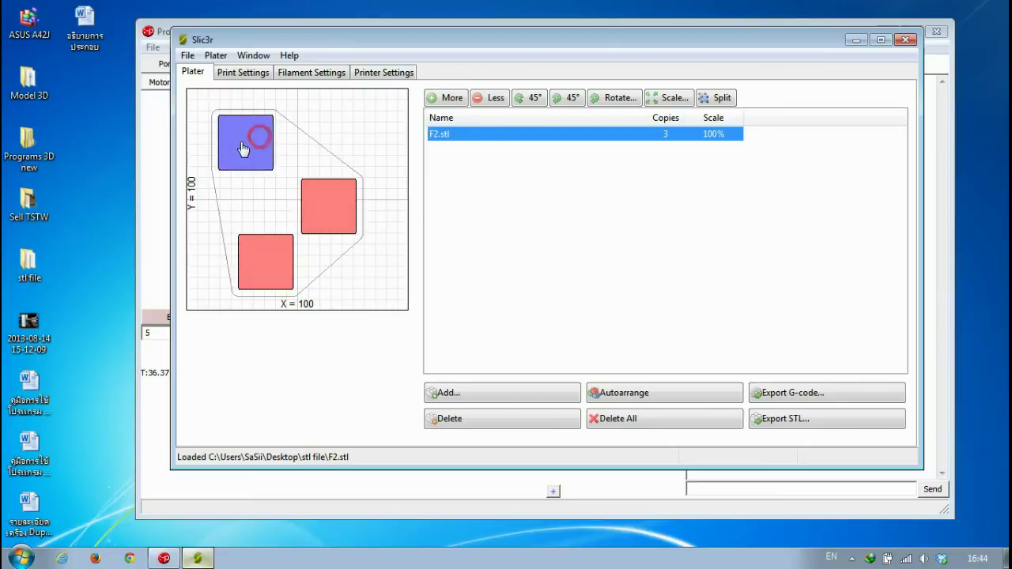
{"action": "left_click", "coordinate": [260, 269]}
{"action": "left_click", "coordinate": [352, 197]}
{"action": "left_click_drag", "start_coordinate": [365, 204], "coordinate": [375, 208]}
Reduce F2.stl to a single copy.
{"action": "left_click", "coordinate": [494, 98]}
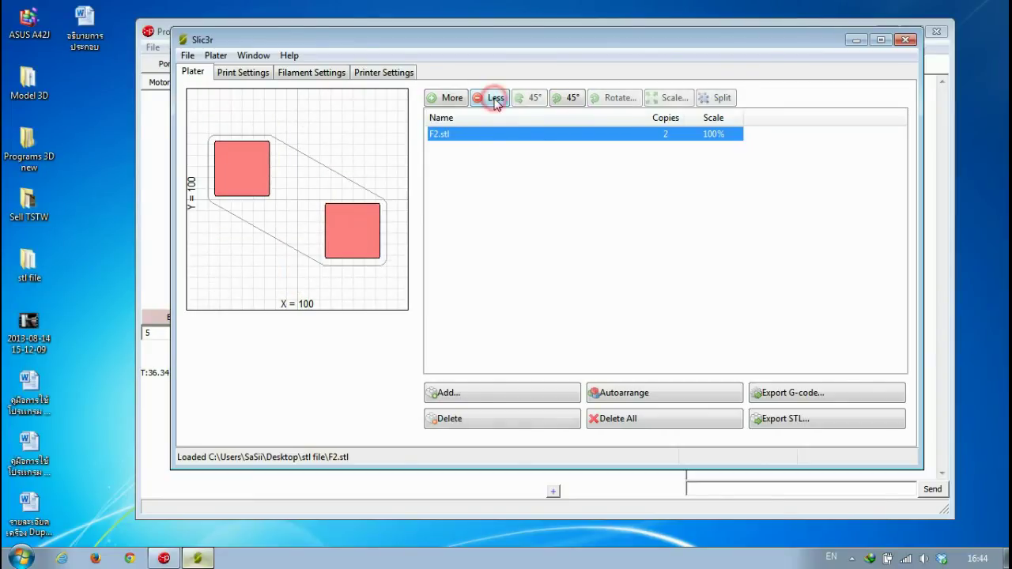
{"action": "left_click", "coordinate": [495, 99]}
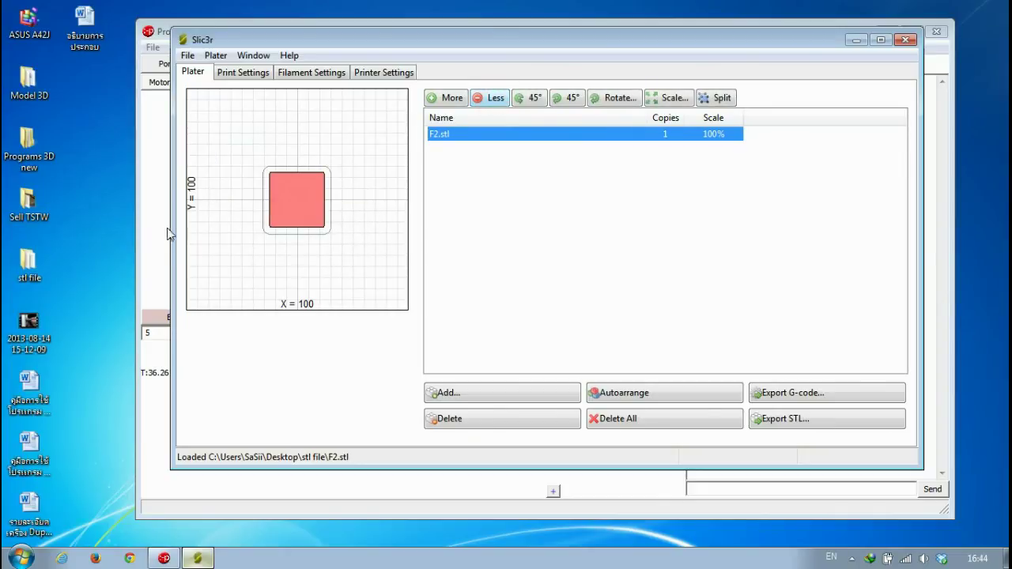
Rotate F2.stl in 45° increments: once one way, four times the opposite way, and once back.
{"action": "left_click", "coordinate": [529, 99]}
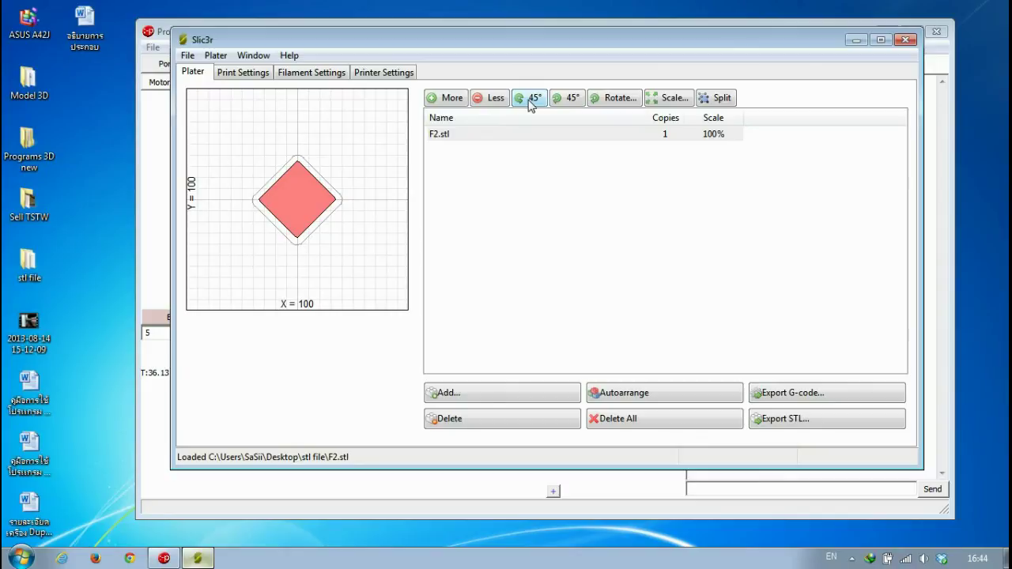
{"action": "left_click", "coordinate": [571, 98]}
{"action": "left_click", "coordinate": [571, 98]}
{"action": "left_click", "coordinate": [571, 98]}
{"action": "left_click", "coordinate": [571, 98]}
{"action": "left_click", "coordinate": [529, 98]}
Rotate F2.stl by a custom angle of 20 degrees and scale it to 50%.
{"action": "left_click", "coordinate": [617, 98]}
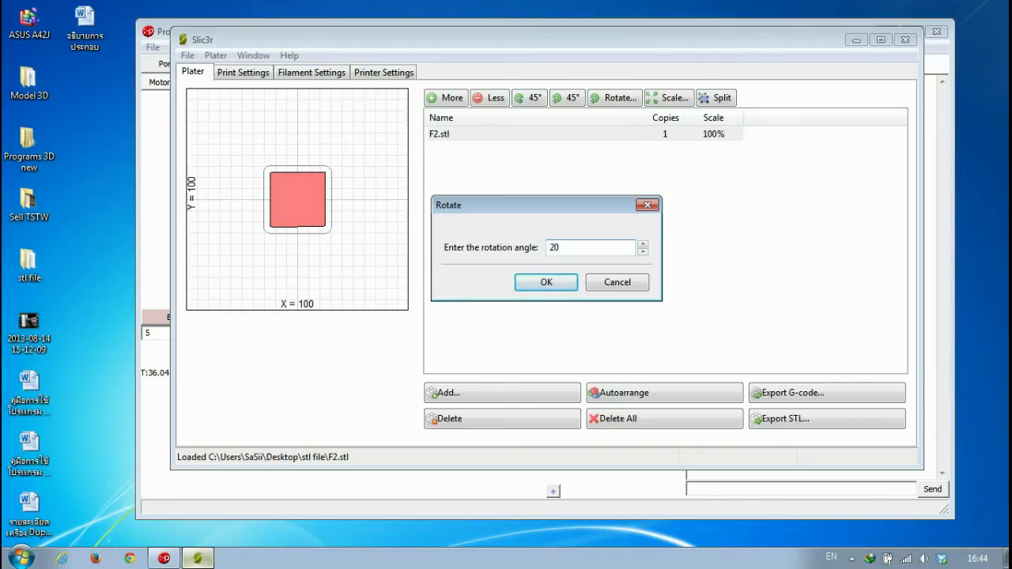
{"action": "key", "text": "Return"}
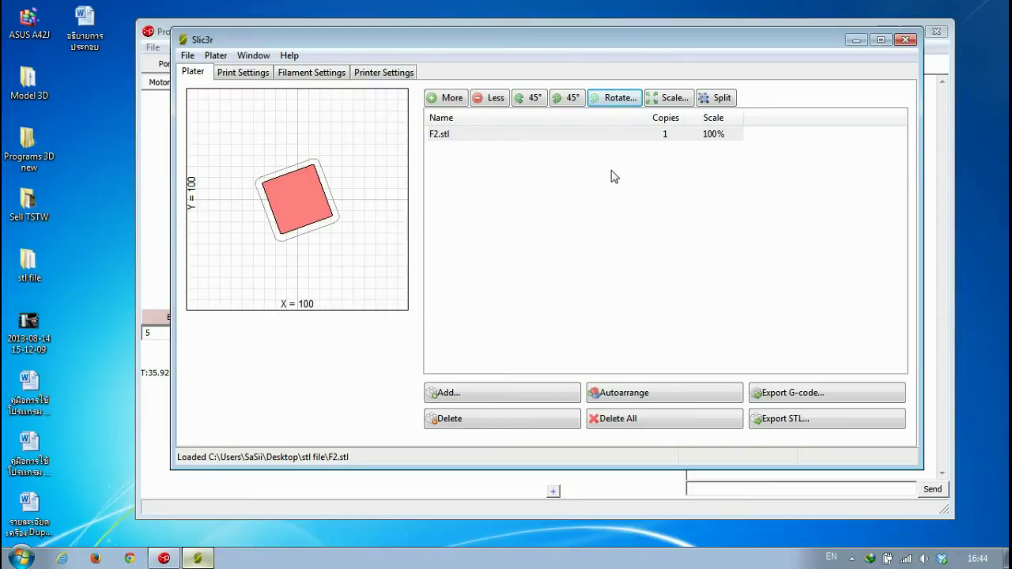
{"action": "left_click", "coordinate": [669, 100]}
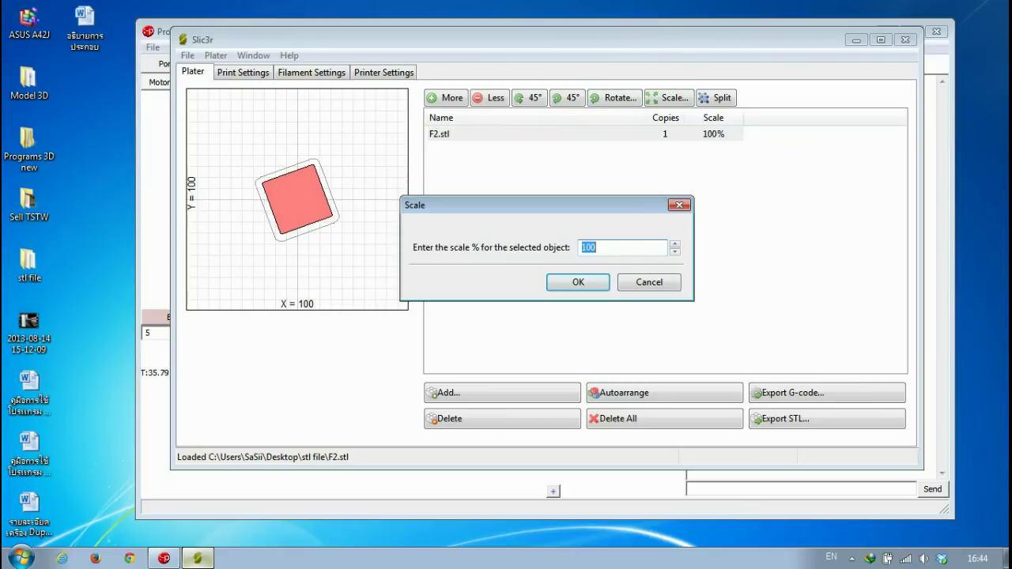
{"action": "type", "text": "50"}
{"action": "key", "text": "Return"}
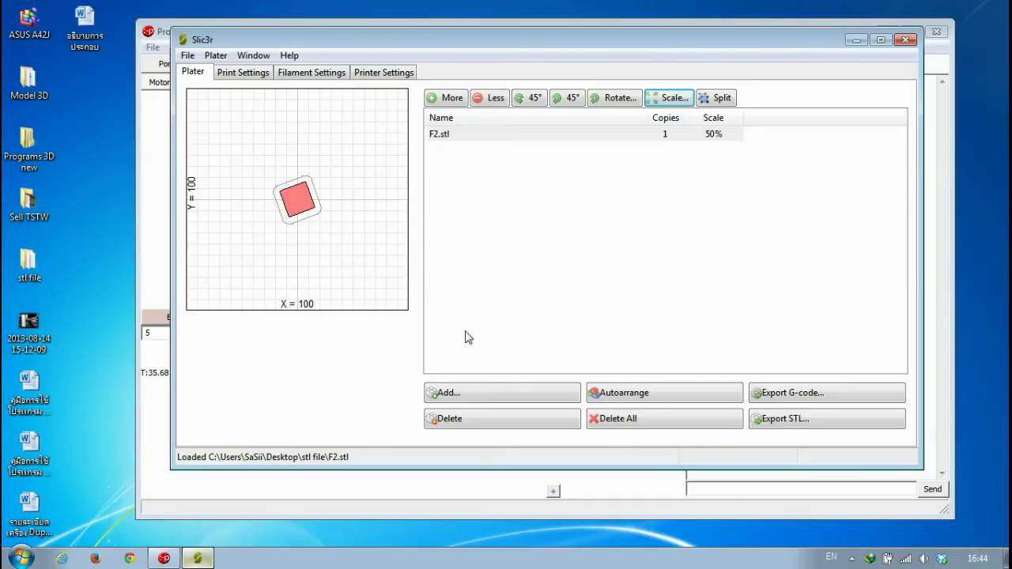
Add the model F5.stl from the stl file folder to the plater and view its object info.
{"action": "left_click", "coordinate": [515, 393]}
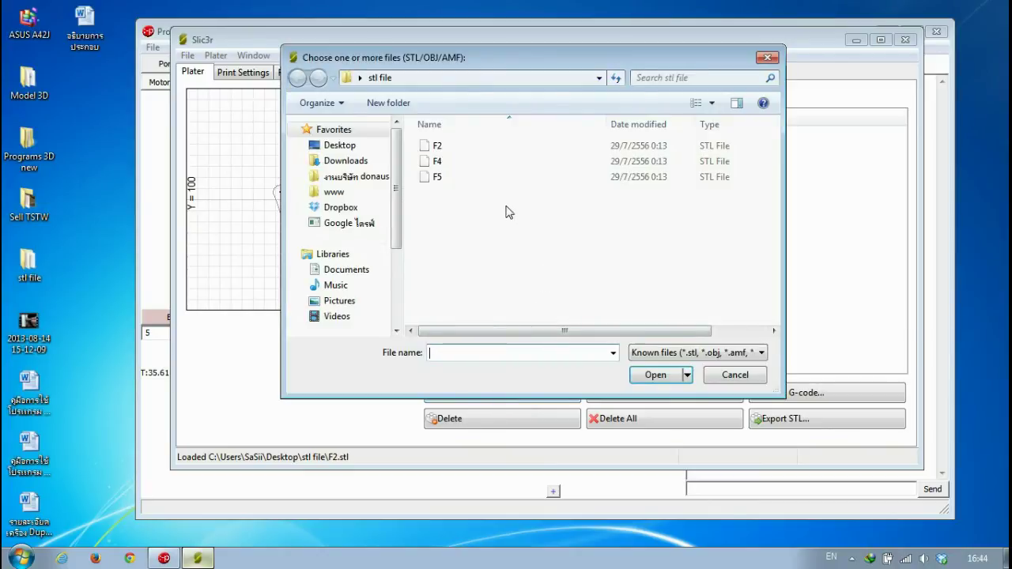
{"action": "left_click", "coordinate": [439, 178]}
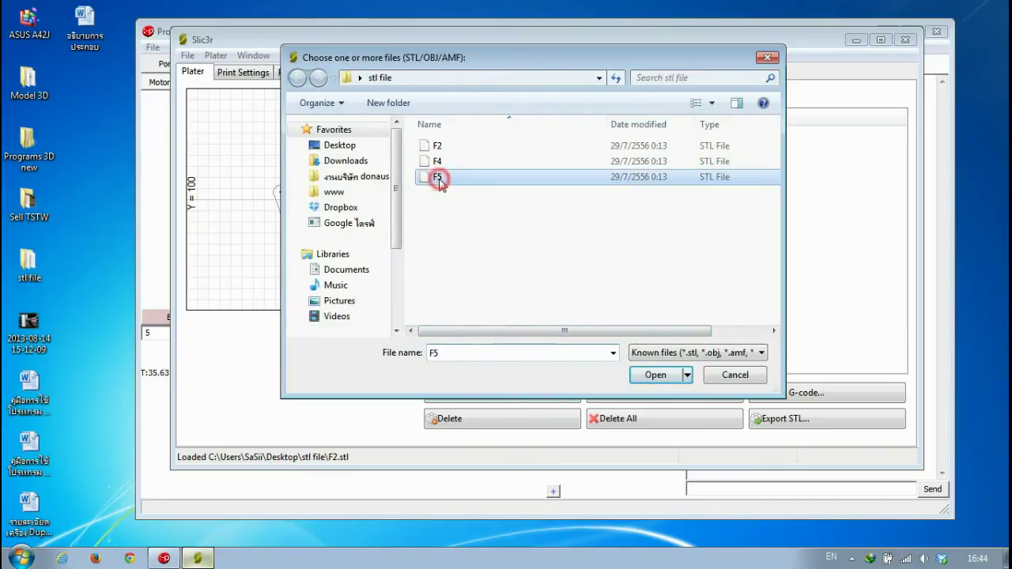
{"action": "double_click", "coordinate": [439, 179]}
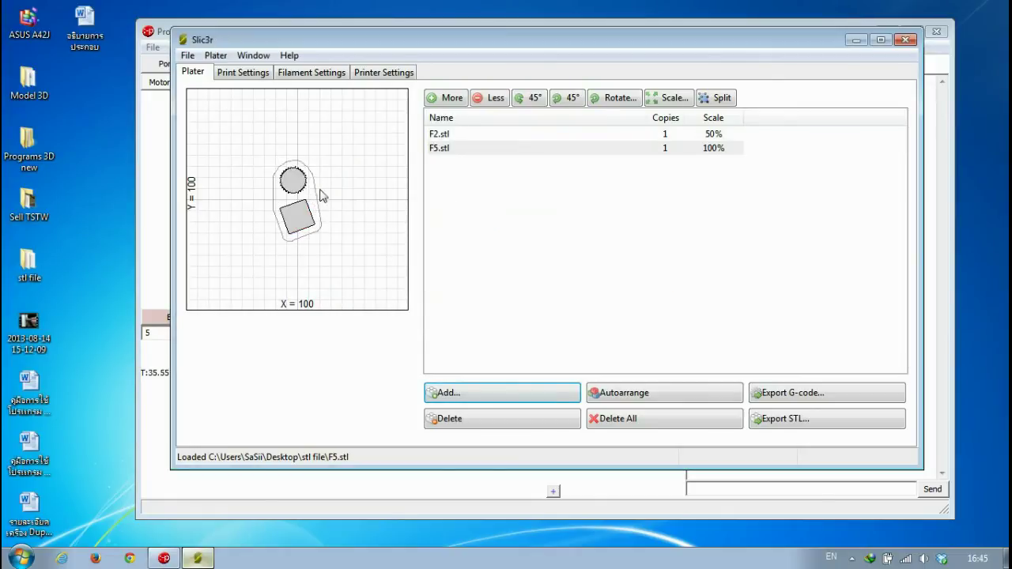
{"action": "double_click", "coordinate": [291, 181]}
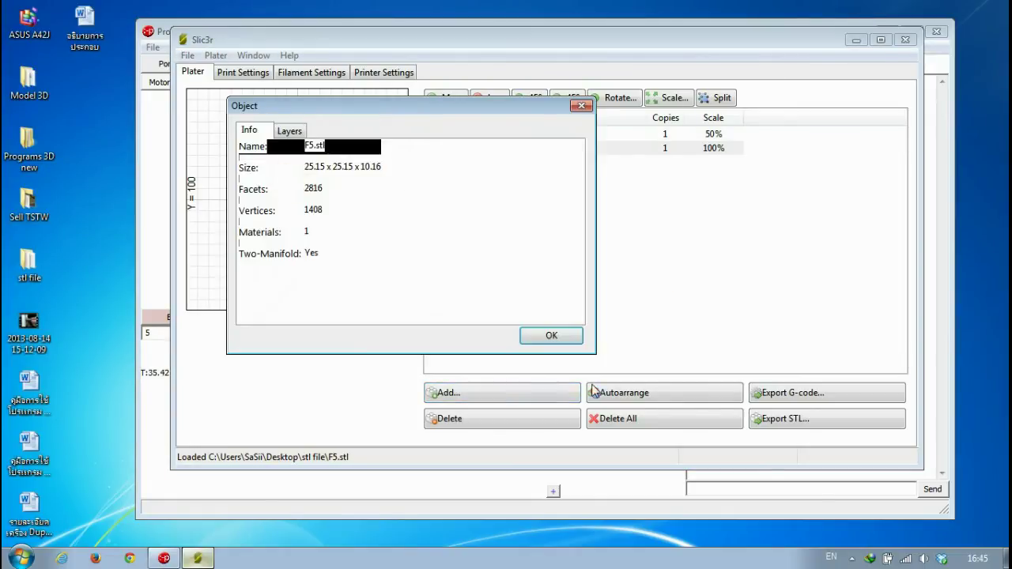
{"action": "left_click", "coordinate": [581, 105]}
Move the round F5.stl object away from the square on the bed and scale it to 10%.
{"action": "mouse_move", "coordinate": [291, 180]}
{"action": "left_mouse_down"}
{"action": "mouse_move", "coordinate": [257, 187]}
{"action": "mouse_move", "coordinate": [280, 187]}
{"action": "mouse_move", "coordinate": [273, 182]}
{"action": "left_mouse_up"}
{"action": "left_click", "coordinate": [444, 147]}
{"action": "left_click", "coordinate": [674, 98]}
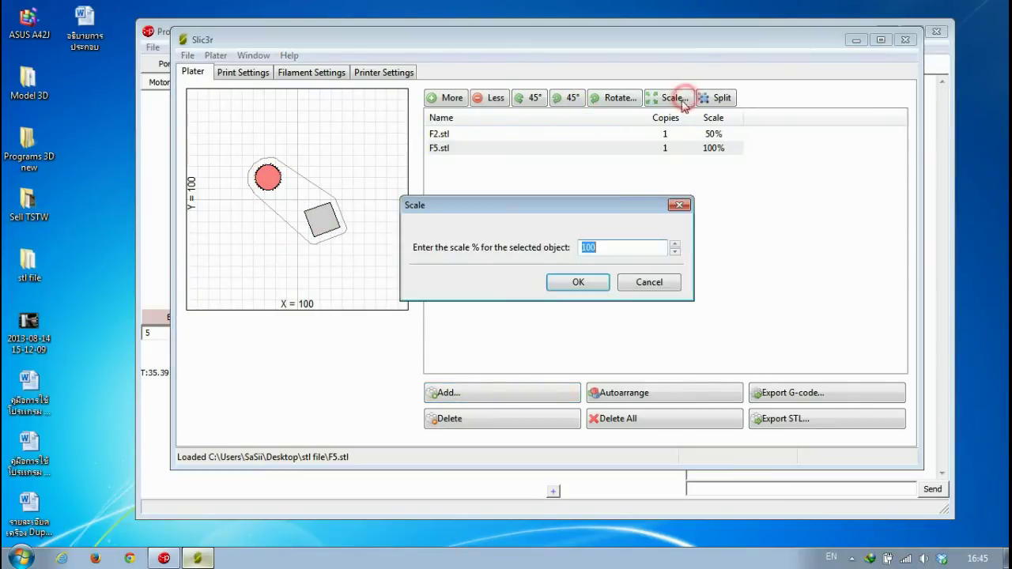
{"action": "left_click", "coordinate": [612, 250]}
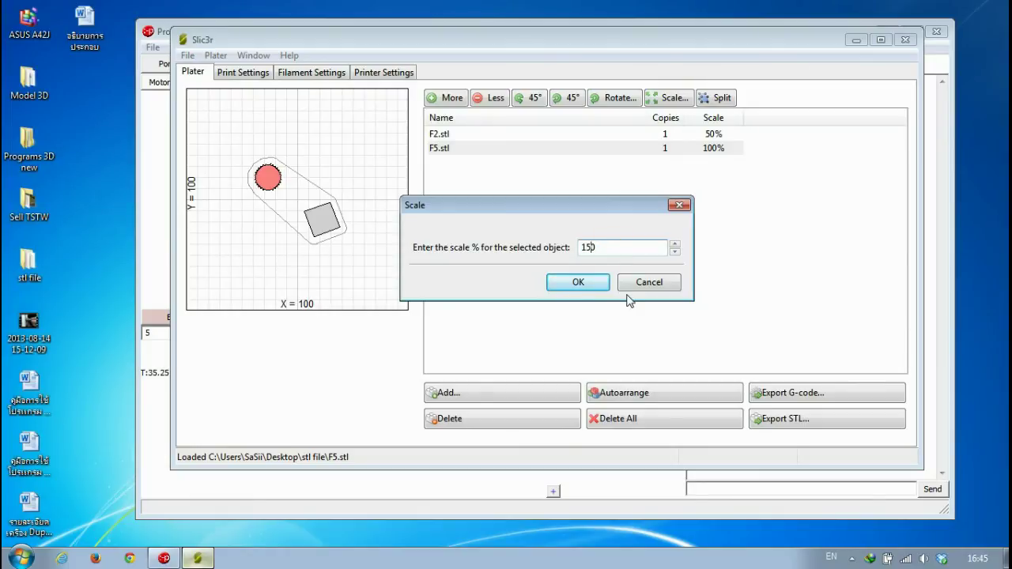
{"action": "left_click", "coordinate": [582, 287]}
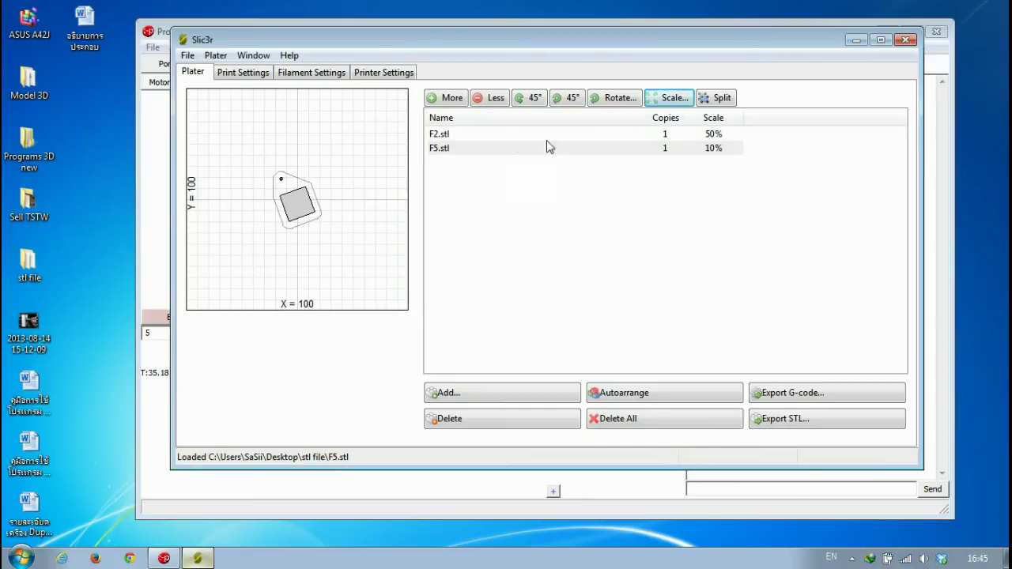
Set F5.stl's scale to 40%, and remove the object from the plater.
{"action": "left_click", "coordinate": [503, 149]}
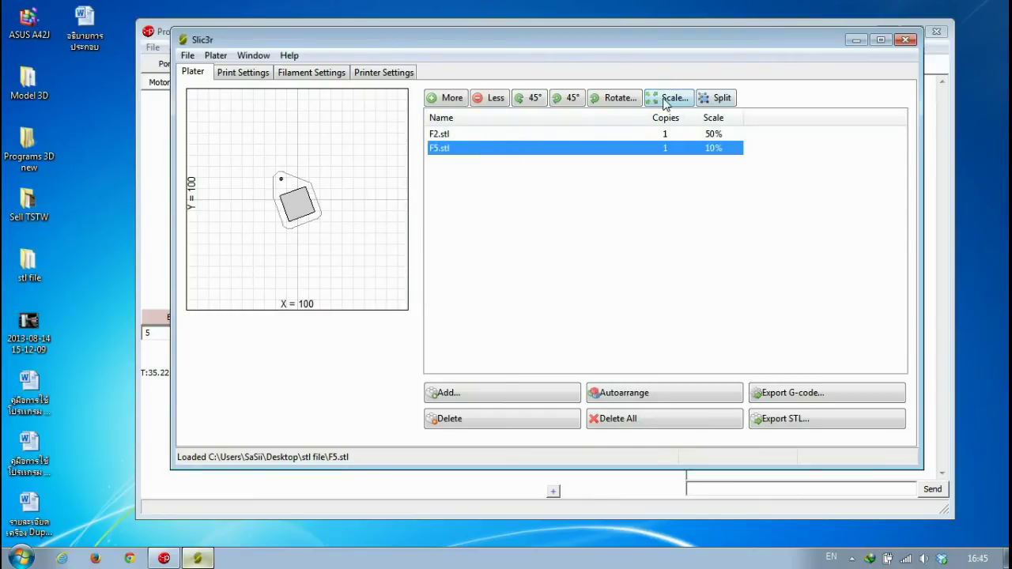
{"action": "left_click", "coordinate": [672, 99]}
{"action": "left_click", "coordinate": [600, 247]}
{"action": "key", "text": "BackSpace"}
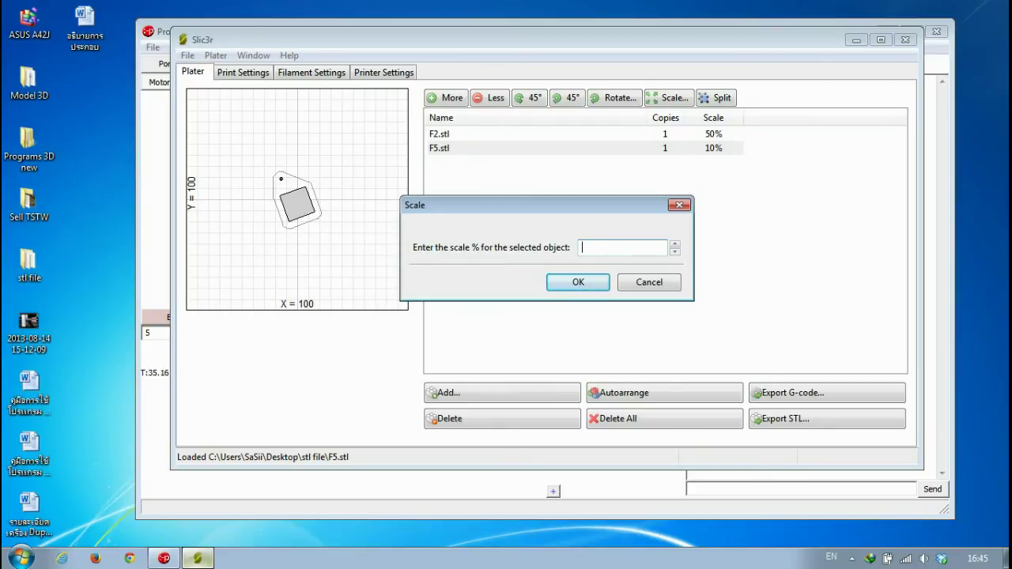
{"action": "key", "text": "Return"}
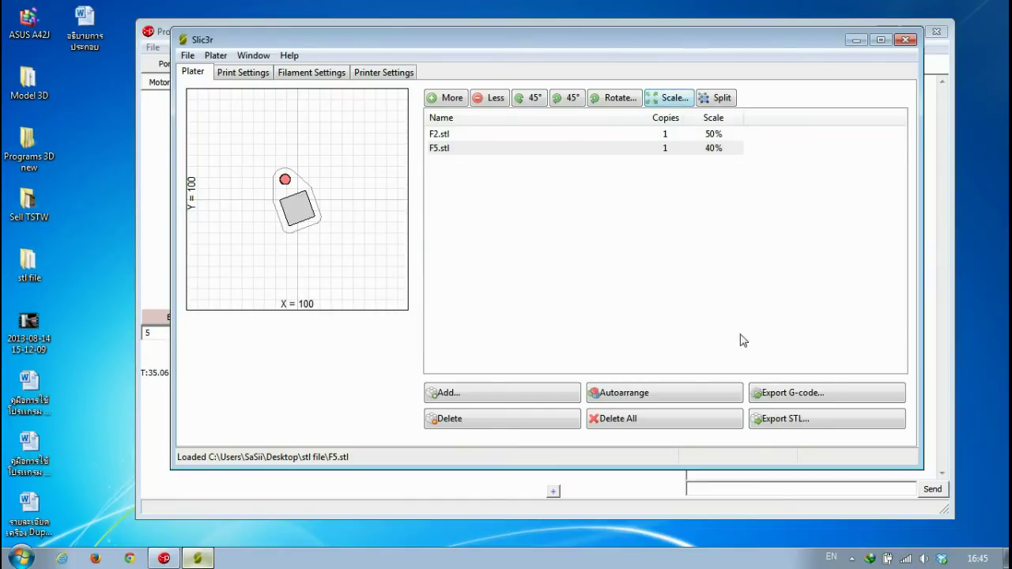
{"action": "left_click", "coordinate": [492, 99]}
Increase F2.stl to four copies on the print bed.
{"action": "left_click", "coordinate": [471, 132]}
{"action": "left_click", "coordinate": [451, 99]}
{"action": "left_click", "coordinate": [452, 99]}
{"action": "left_click", "coordinate": [451, 99]}
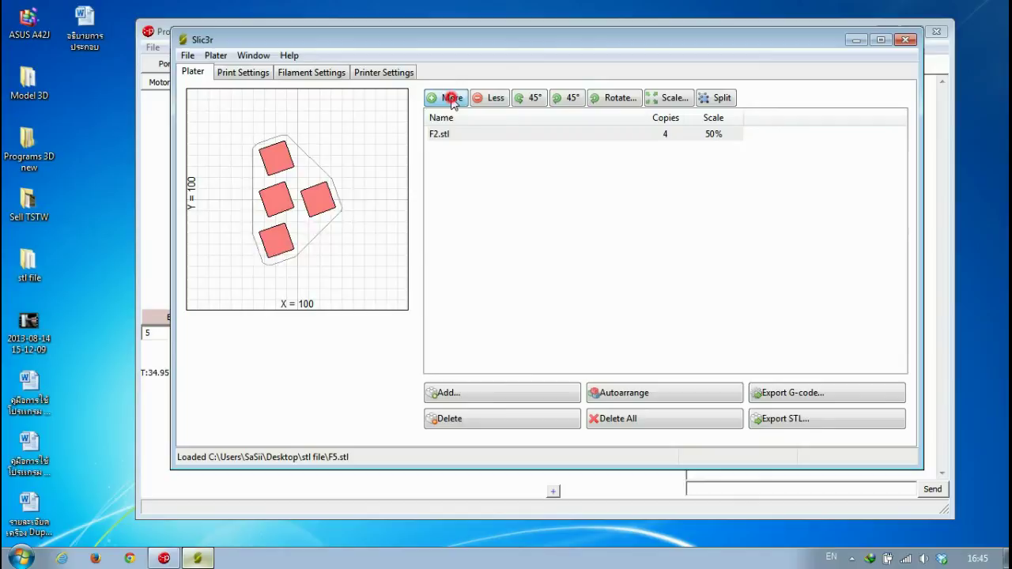
Increase F2.stl to seven copies, move pieces around the print bed, and autoarrange them.
{"action": "left_click", "coordinate": [452, 99]}
{"action": "left_click", "coordinate": [452, 99]}
{"action": "left_click", "coordinate": [452, 99]}
{"action": "left_click", "coordinate": [300, 168]}
{"action": "left_click_drag", "start_coordinate": [300, 168], "coordinate": [257, 131]}
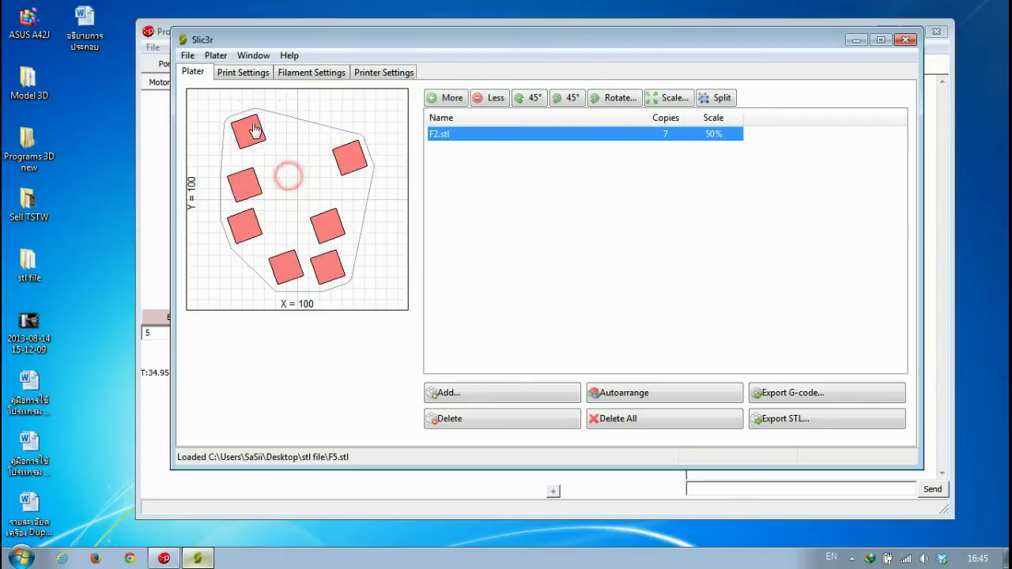
{"action": "left_click", "coordinate": [655, 401]}
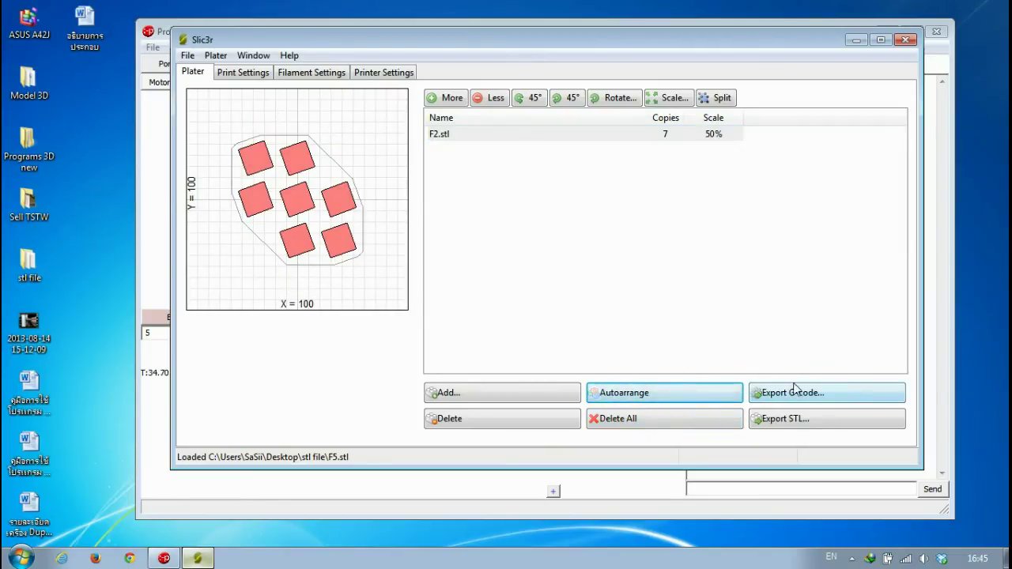
Reduce F2.stl to three copies on the print bed.
{"action": "left_click", "coordinate": [495, 98]}
{"action": "left_click", "coordinate": [495, 98]}
{"action": "left_click", "coordinate": [495, 98]}
{"action": "left_click", "coordinate": [496, 98]}
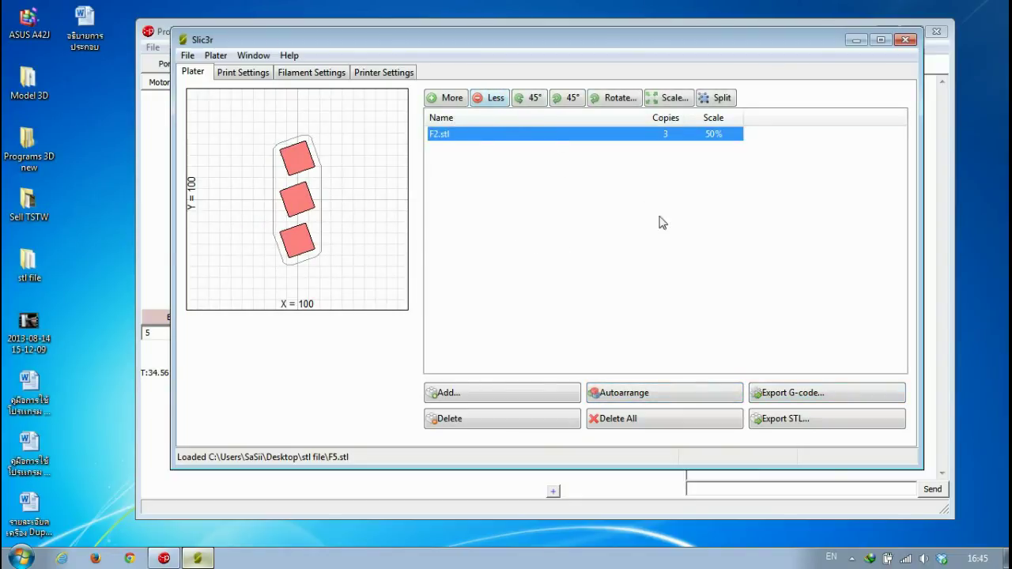
Export the plate's G-code to the Desktop under the file name F2_22.
{"action": "left_click", "coordinate": [805, 401]}
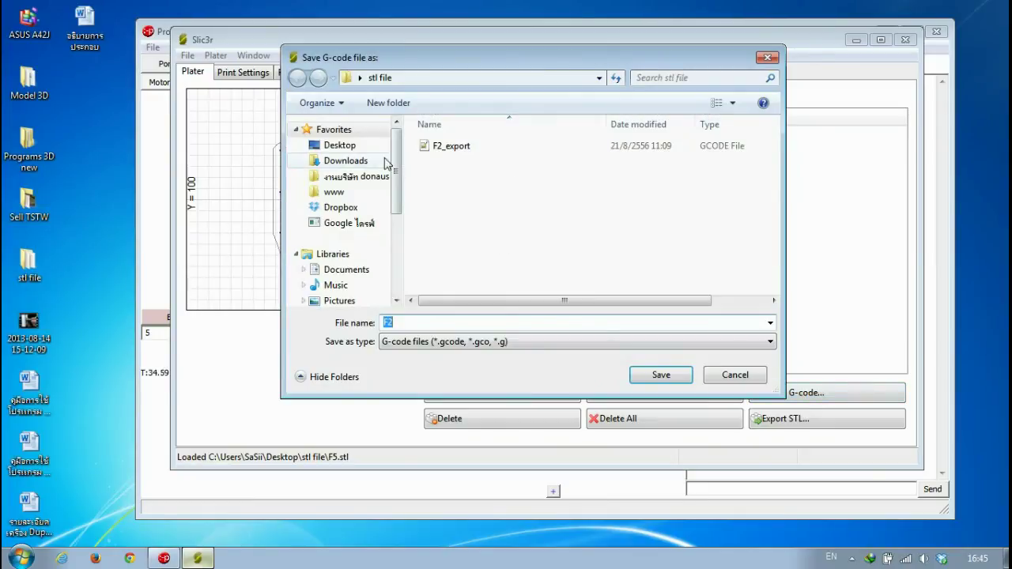
{"action": "left_click", "coordinate": [332, 144]}
{"action": "type", "text": "F2_22"}
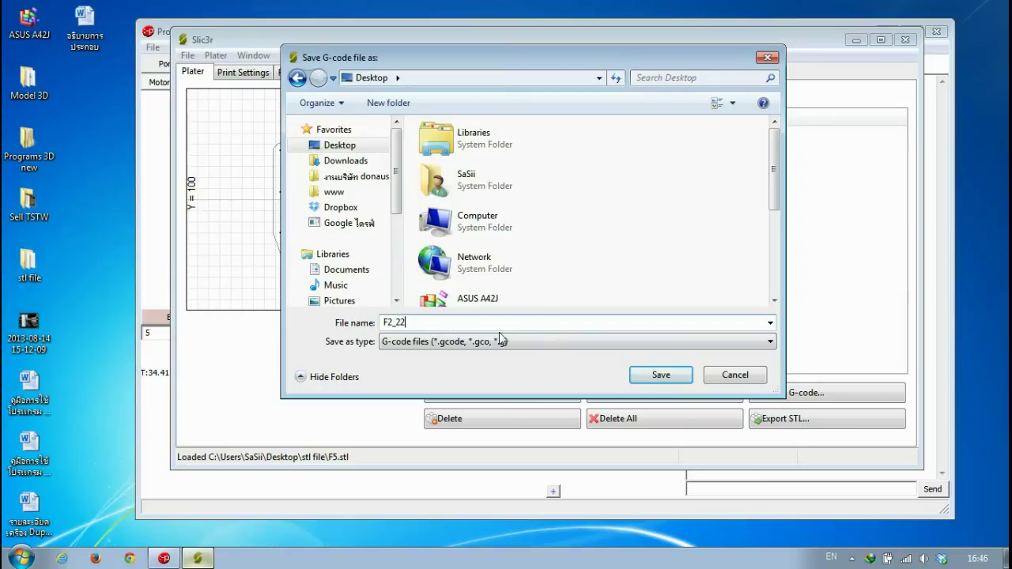
{"action": "left_click", "coordinate": [661, 377]}
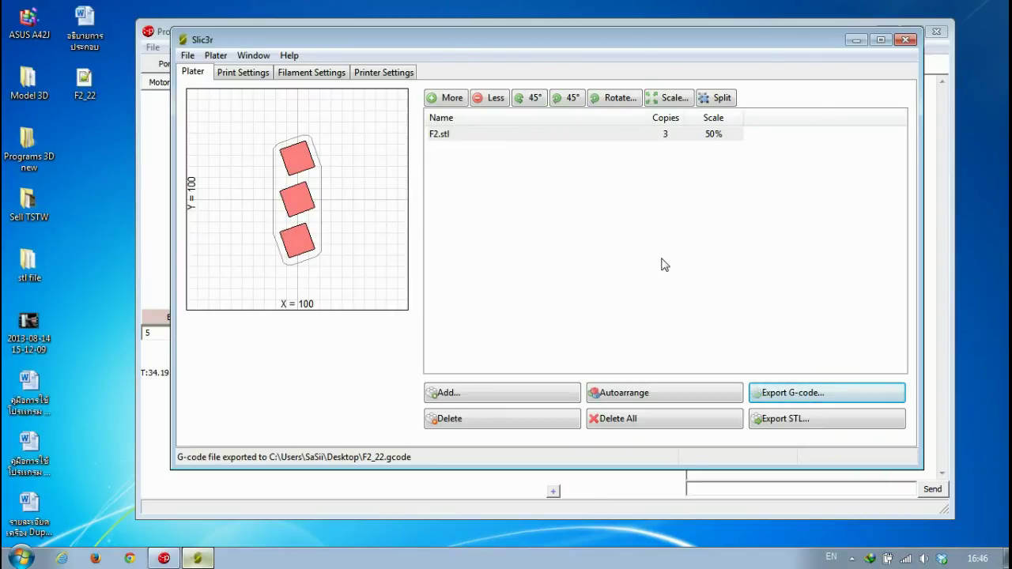
Close Slic3r and load the F2_22 G-code file from the Desktop into Pronterface.
{"action": "left_click", "coordinate": [906, 40]}
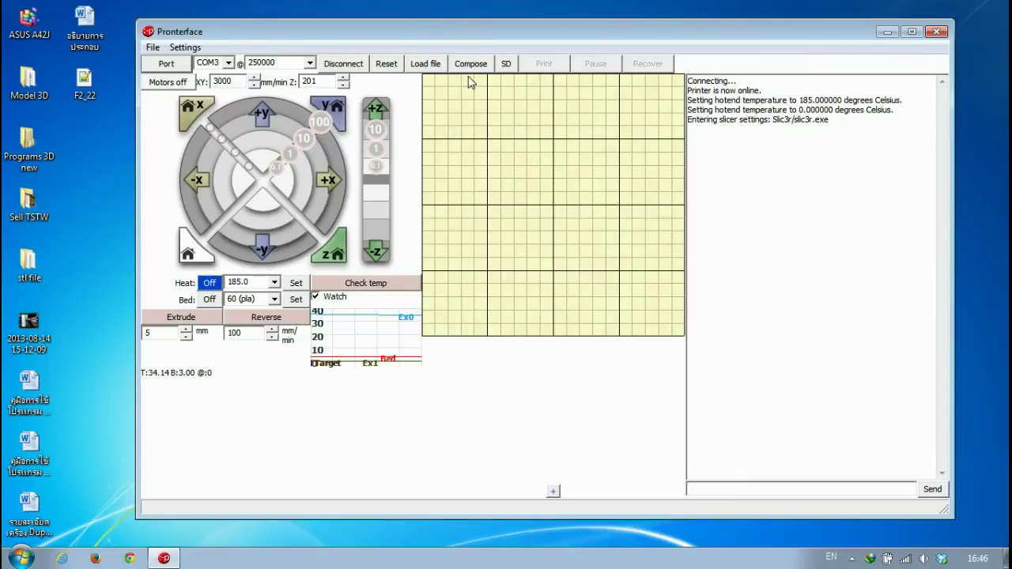
{"action": "left_click", "coordinate": [426, 65]}
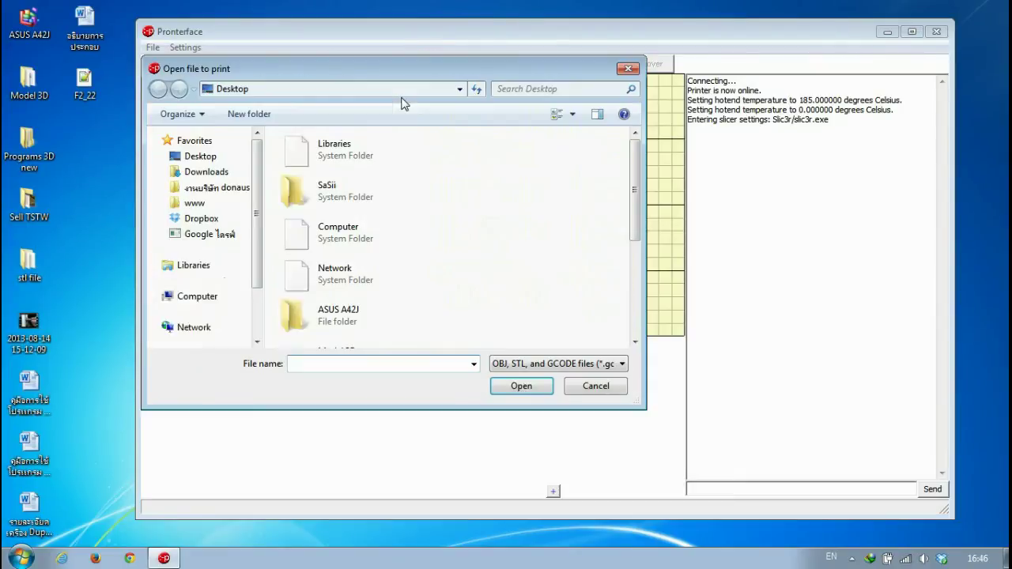
{"action": "left_click", "coordinate": [214, 162]}
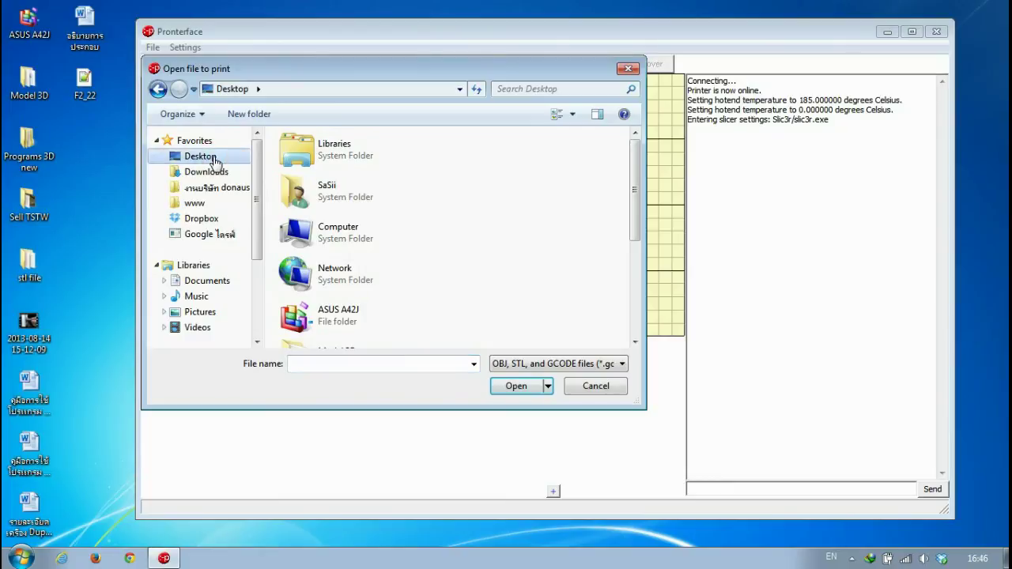
{"action": "scroll", "coordinate": [422, 274], "scroll_direction": "down", "scroll_amount": 2}
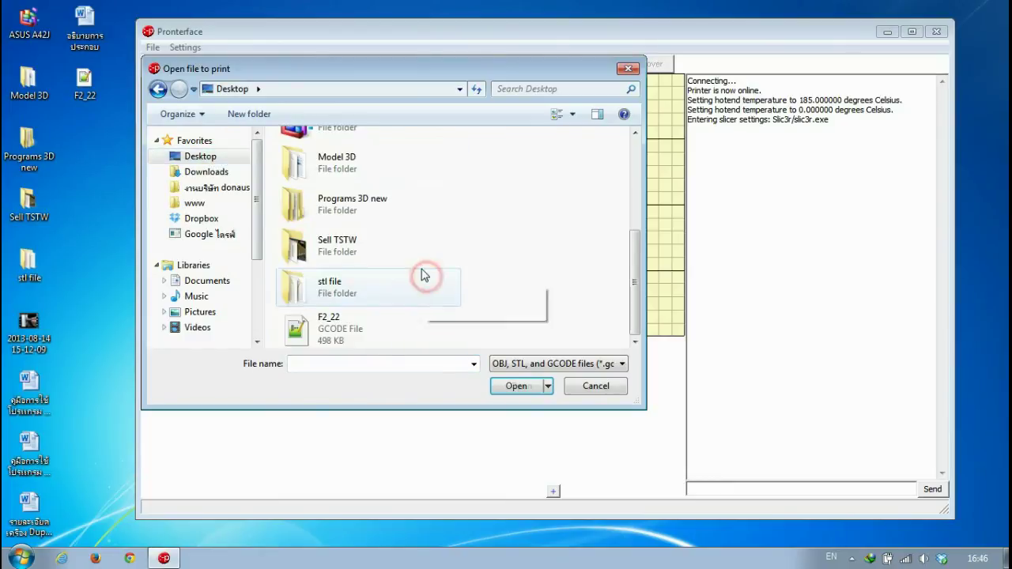
{"action": "left_click", "coordinate": [336, 336]}
{"action": "double_click", "coordinate": [335, 333]}
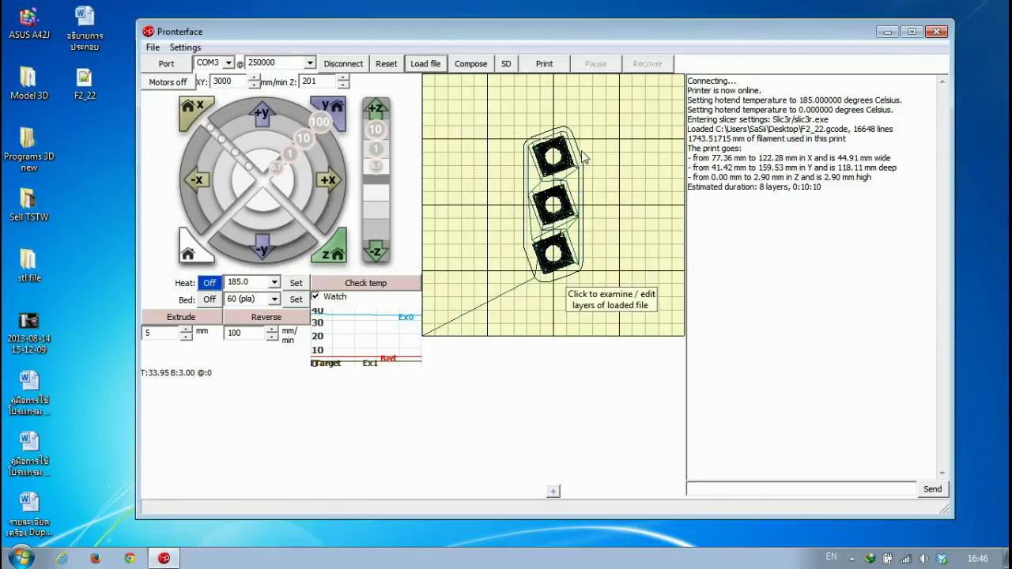
Examine the loaded print's layers in the separate G-code view, and close that view.
{"action": "left_click", "coordinate": [633, 219]}
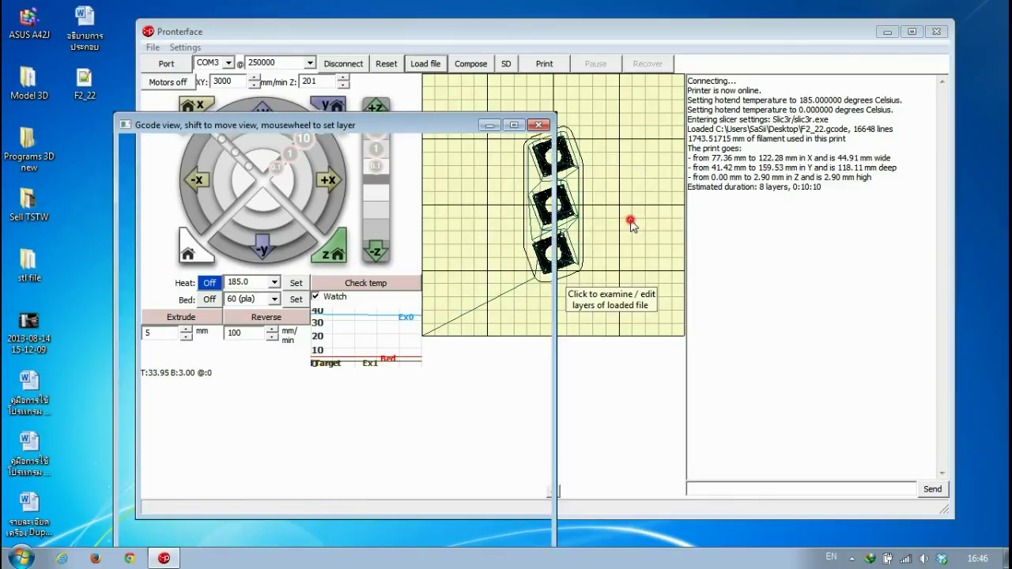
{"action": "left_click_drag", "start_coordinate": [290, 384], "coordinate": [429, 362]}
{"action": "left_click", "coordinate": [538, 125]}
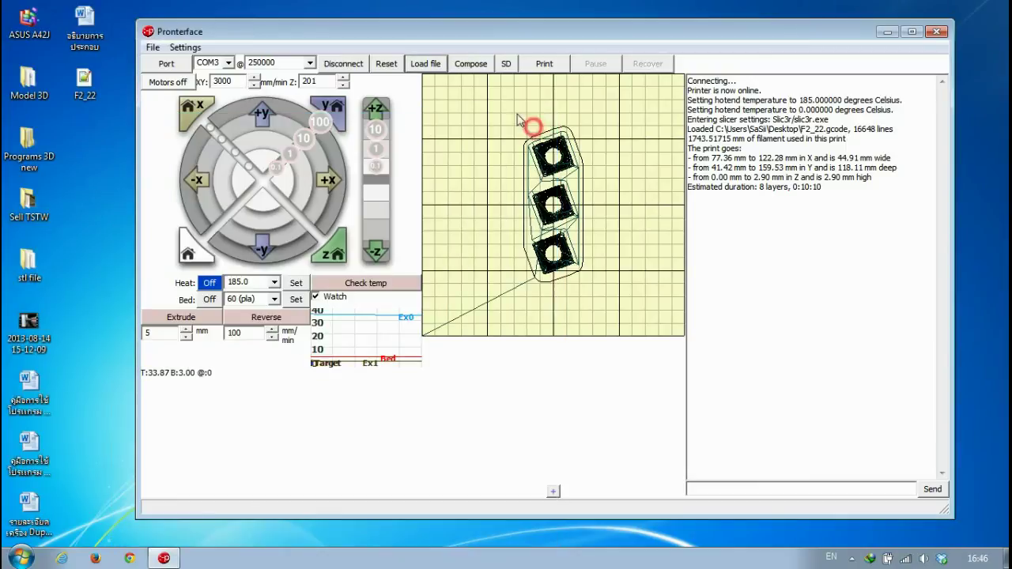
Highlight the estimated print time in the log to check it, and clear the selection.
{"action": "left_click_drag", "start_coordinate": [822, 188], "coordinate": [794, 187]}
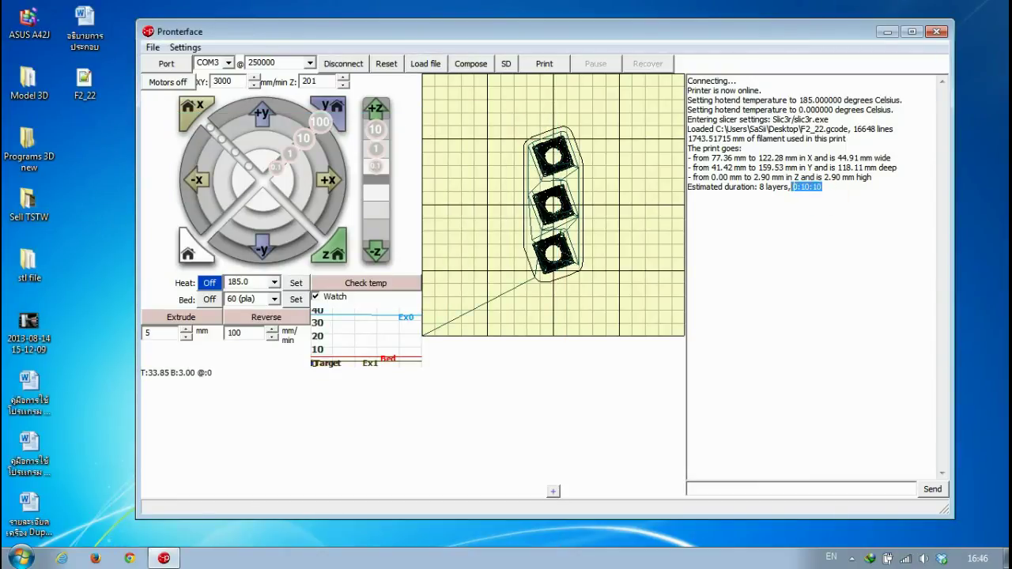
{"action": "left_click", "coordinate": [827, 188]}
{"action": "left_click", "coordinate": [826, 187]}
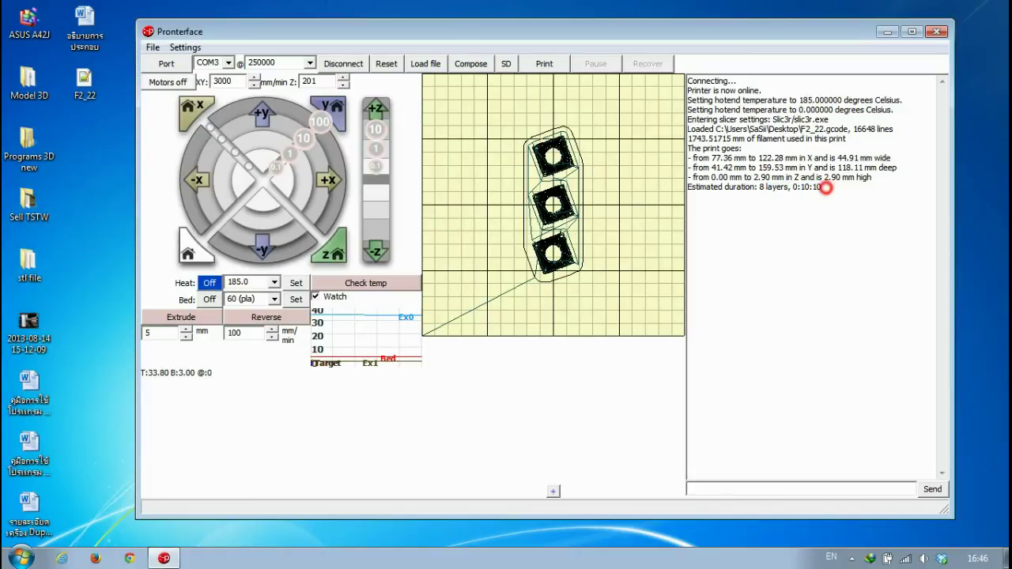